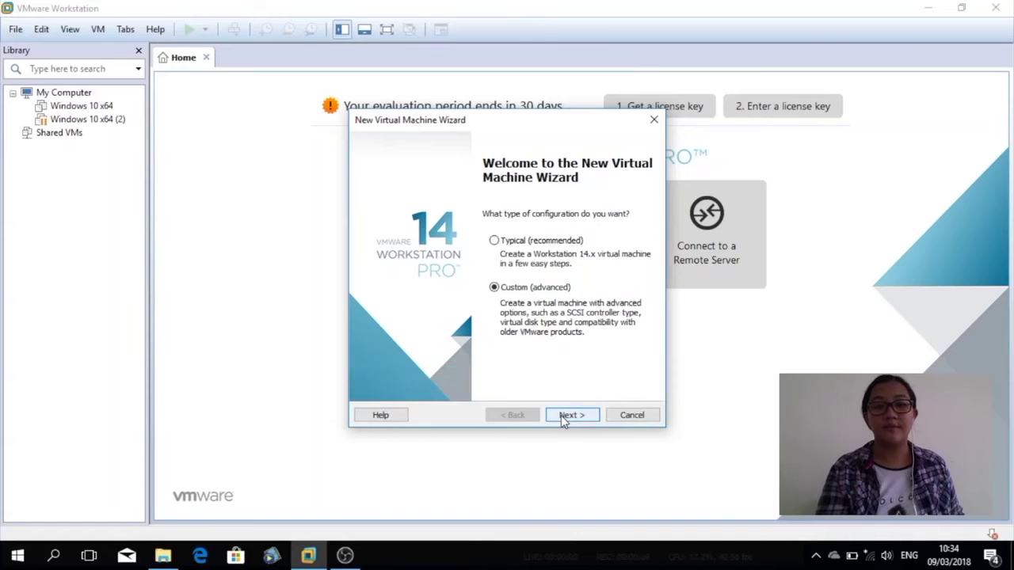
Accept the custom configuration with Workstation 14.x compatibility and use Windows 10 Pro x64 June 2017.iso as the installer disc image
left_click(563, 418)
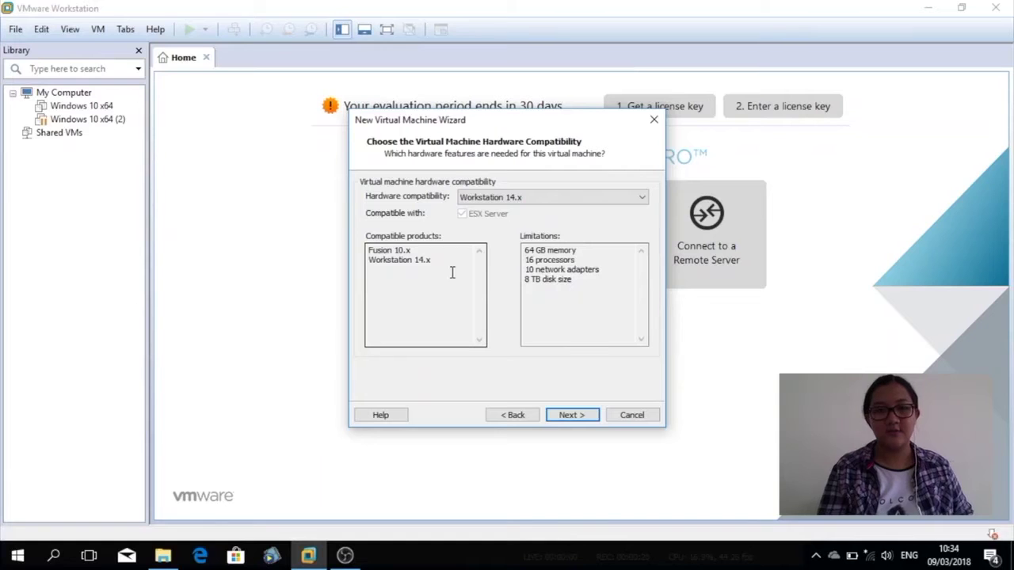
left_click(581, 420)
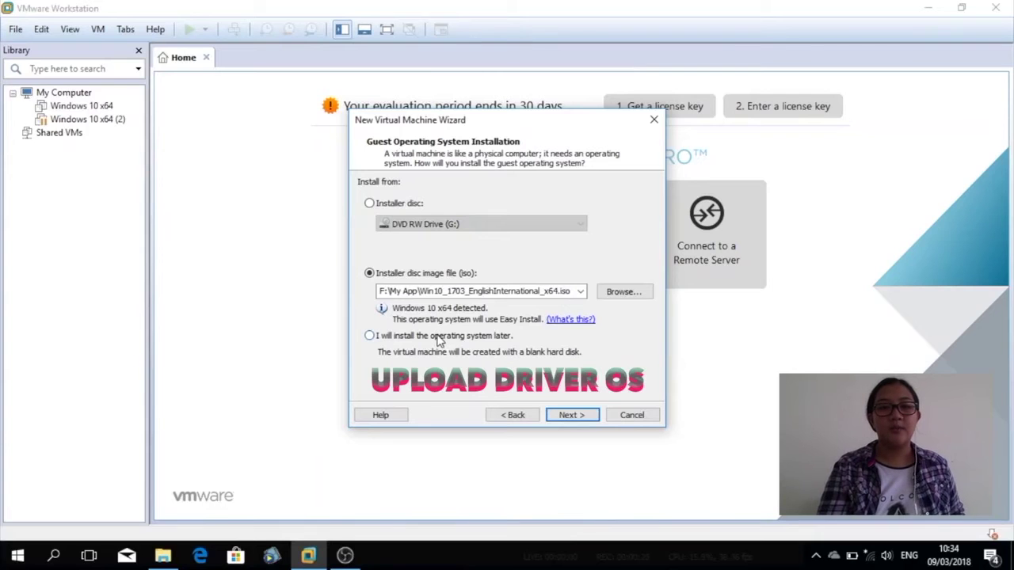
left_click(642, 292)
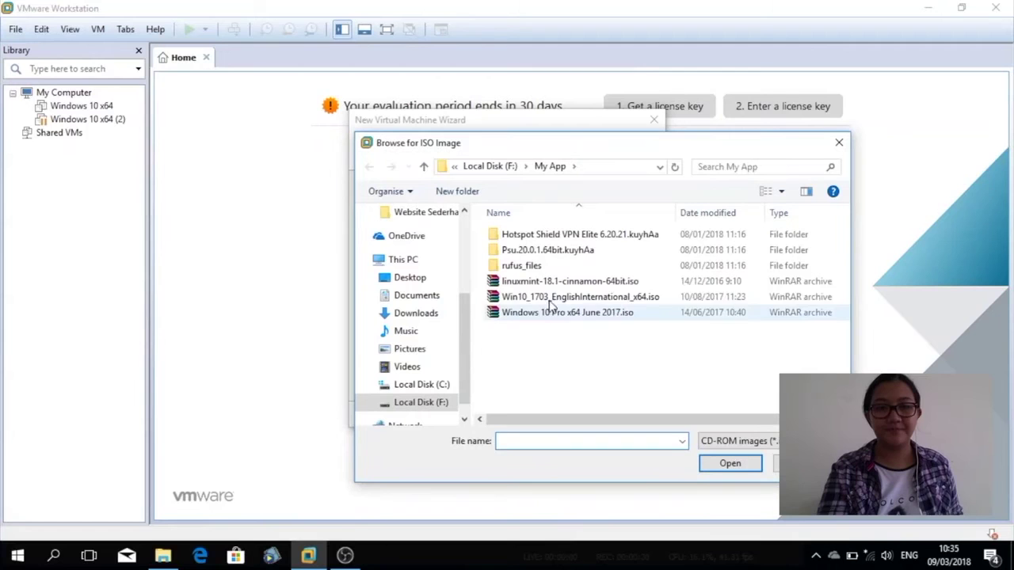
left_click(590, 313)
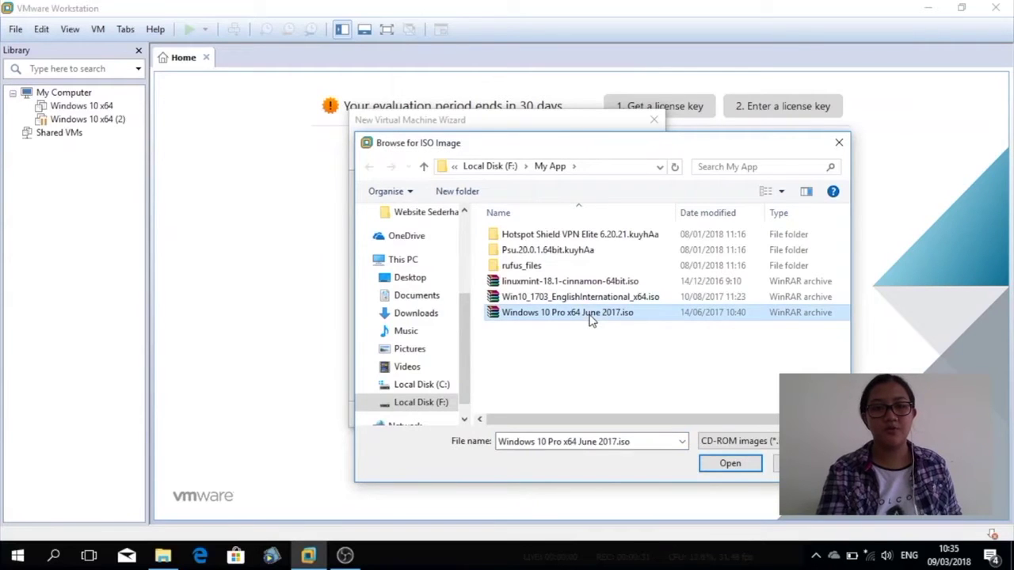
left_click(730, 465)
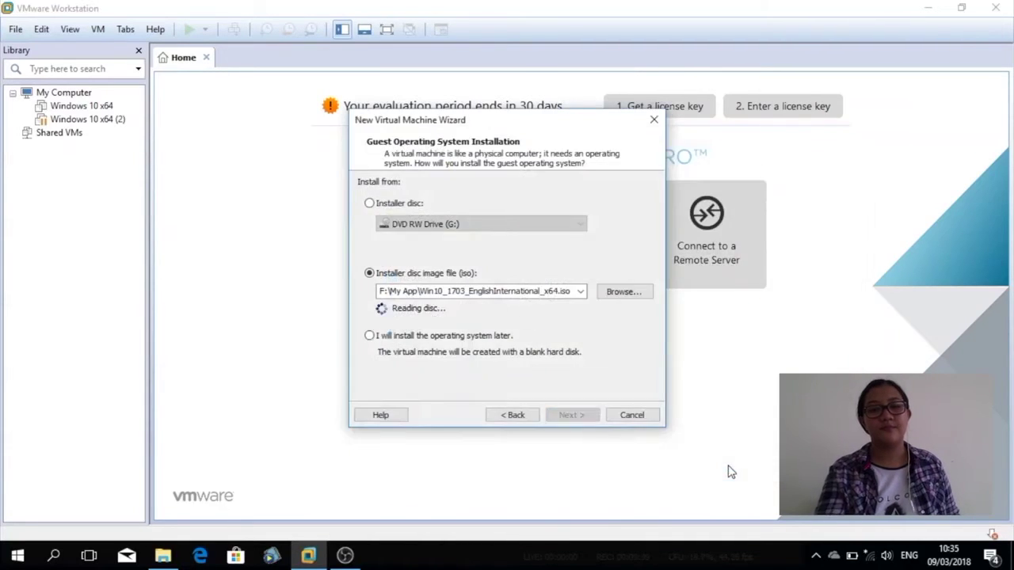
left_click(526, 415)
left_click(583, 415)
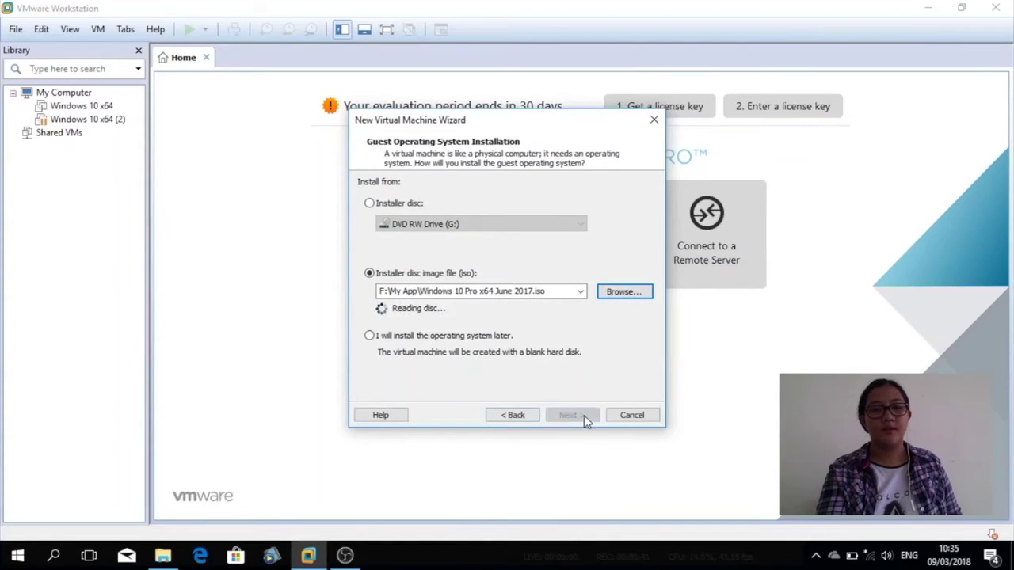
left_click(584, 415)
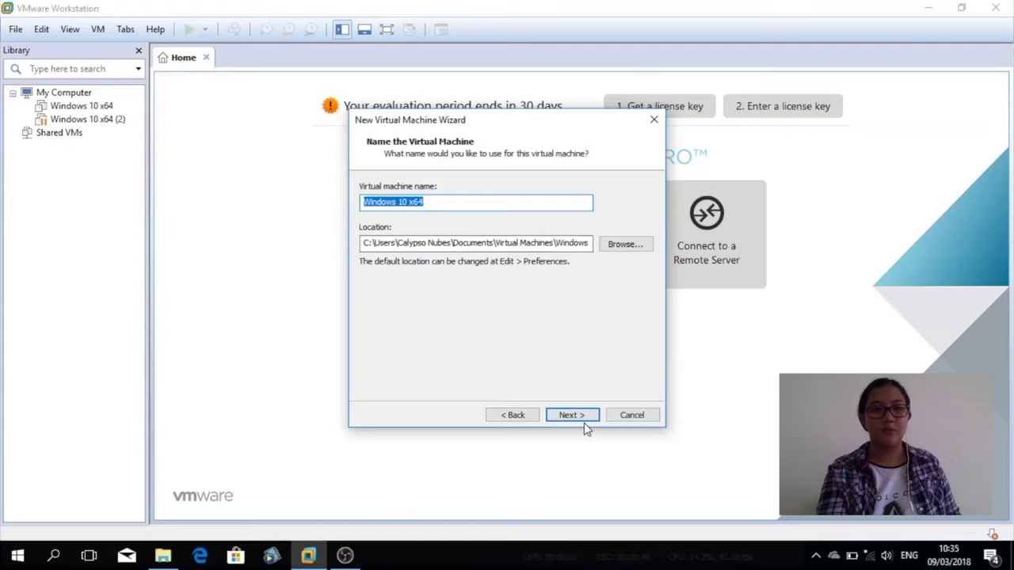
Keep Windows 10 x64 as the virtual machine name and set the firmware type to BIOS
left_click(592, 417)
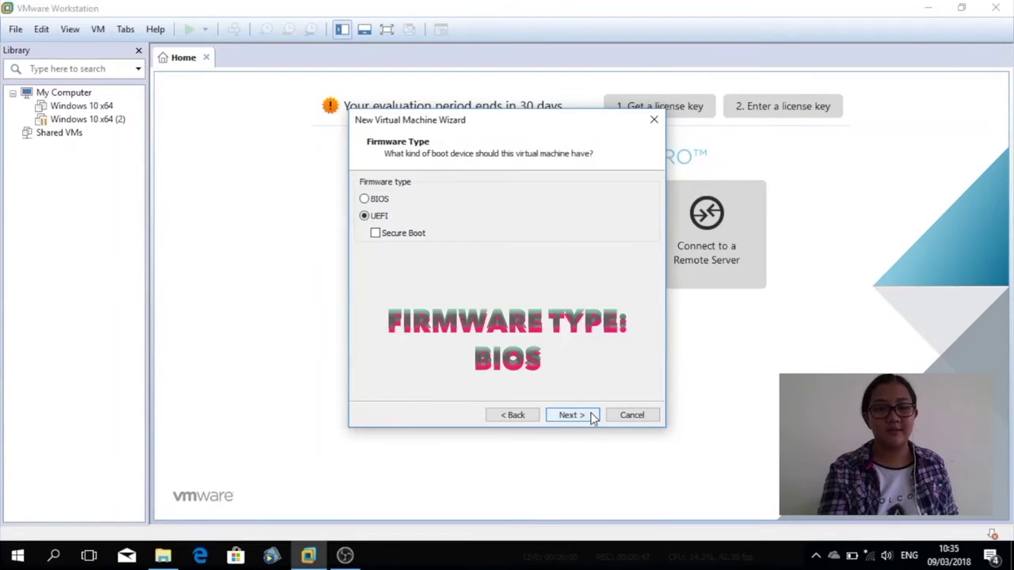
left_click(367, 201)
left_click(585, 419)
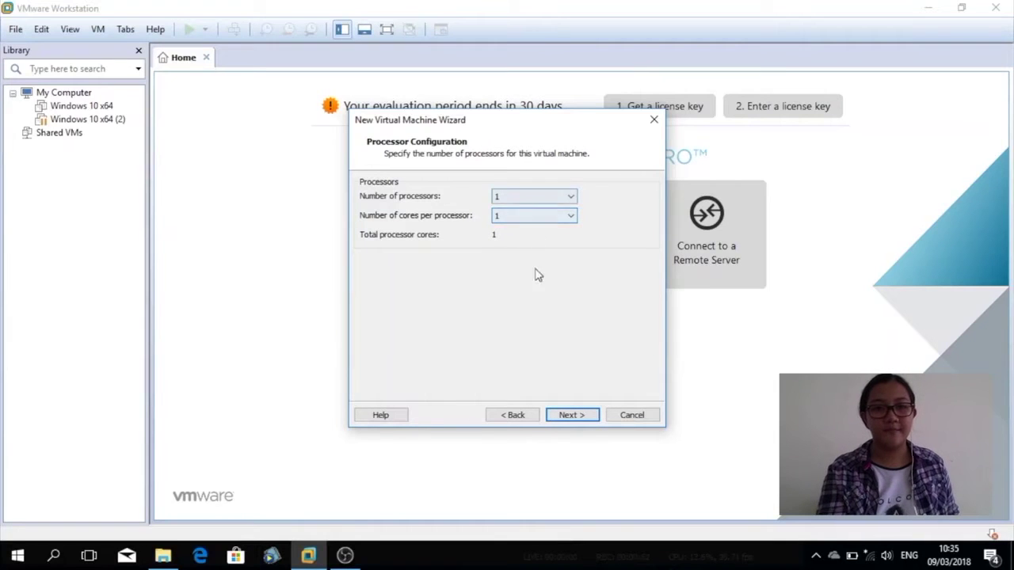
Give the virtual machine 2 cores per processor and 2520 MB of memory
left_click(530, 220)
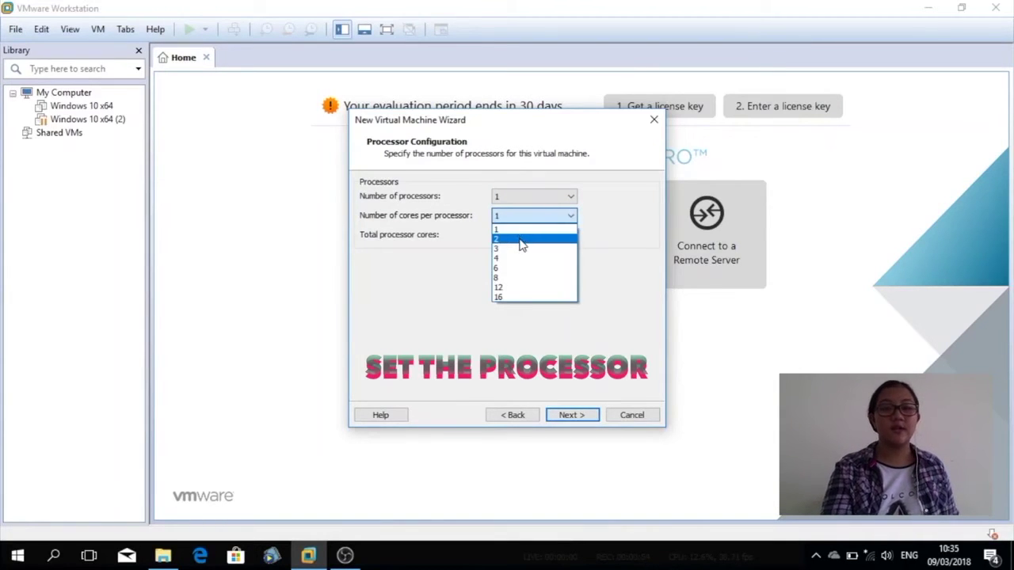
left_click(521, 240)
left_click(564, 420)
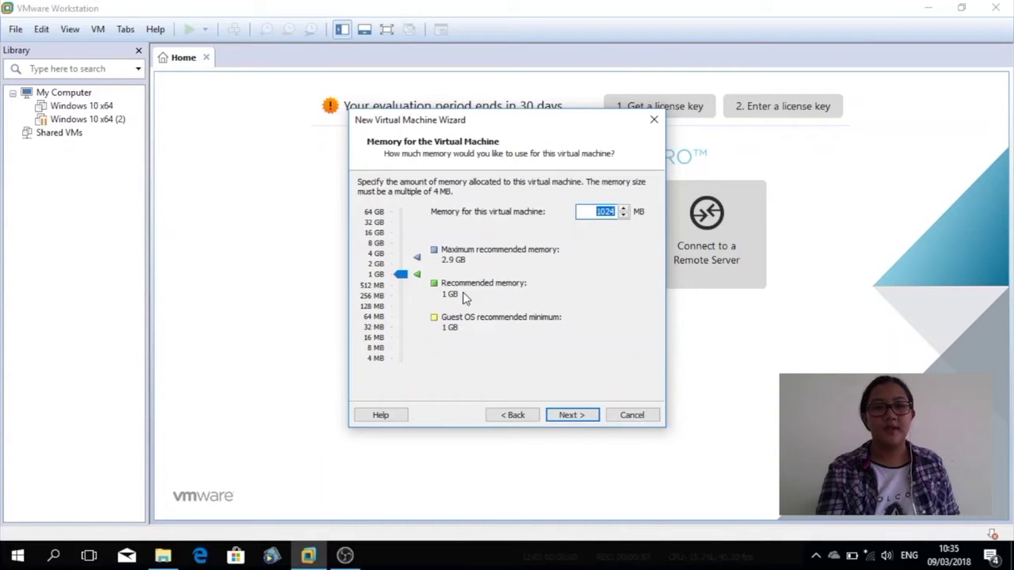
mouse_move(400, 274)
left_mouse_down()
mouse_move(401, 291)
mouse_move(404, 261)
left_mouse_up()
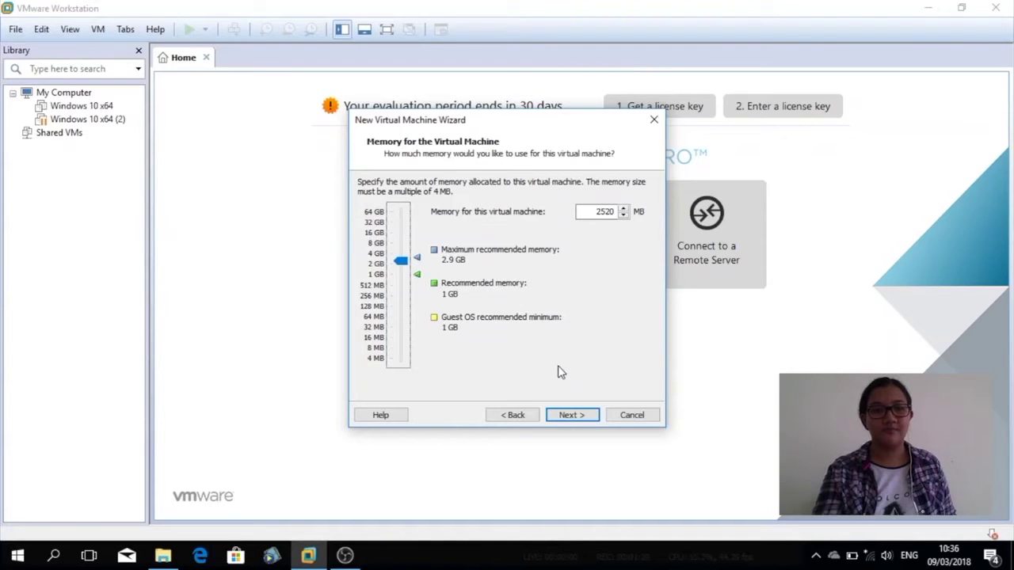
left_click(573, 418)
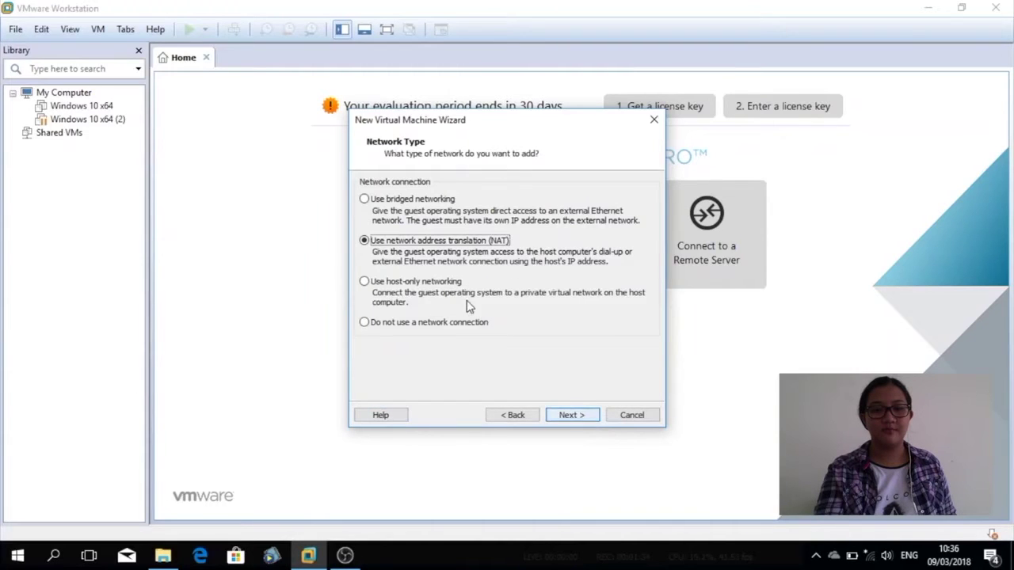
Set the network type to host-only networking and keep the LSI Logic SAS controller
left_click(373, 285)
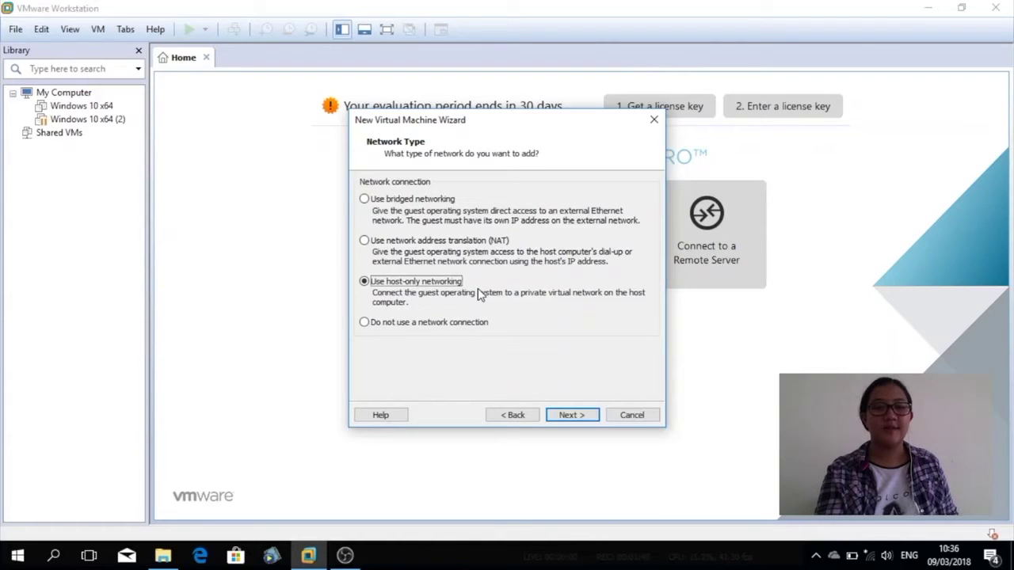
left_click(571, 417)
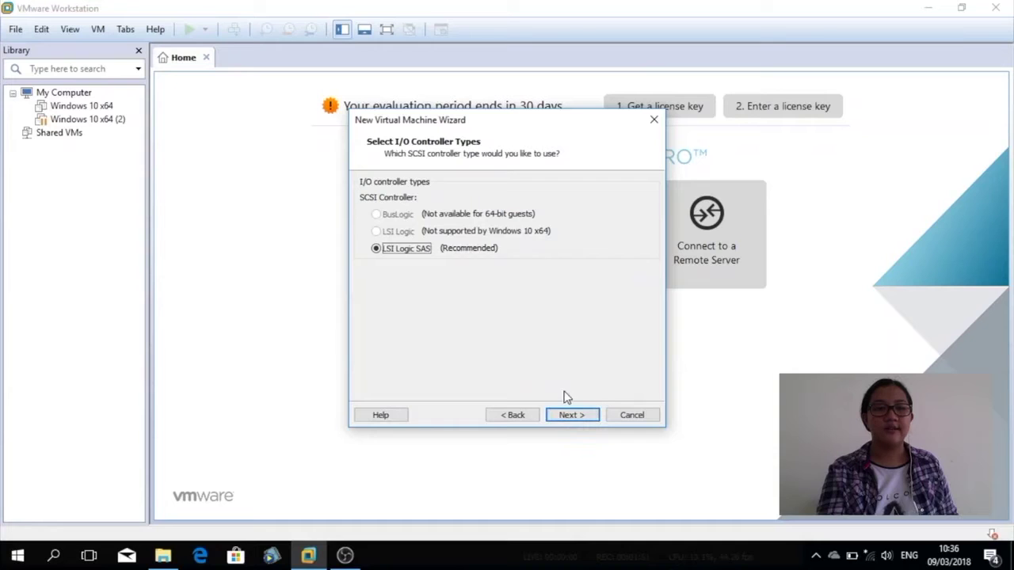
left_click(575, 416)
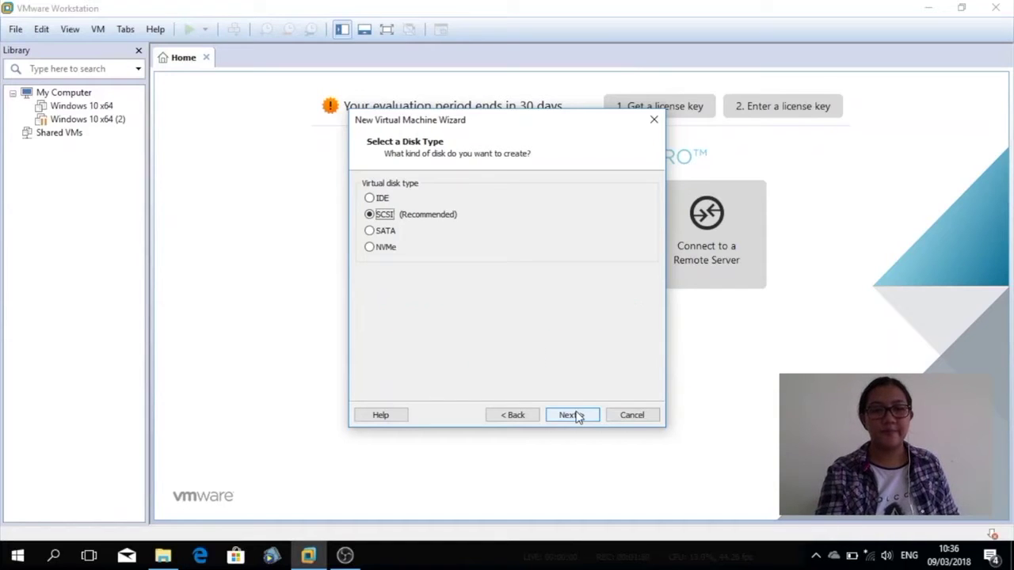
Set the virtual disk type to SATA and choose to create a new virtual disk
left_click(387, 231)
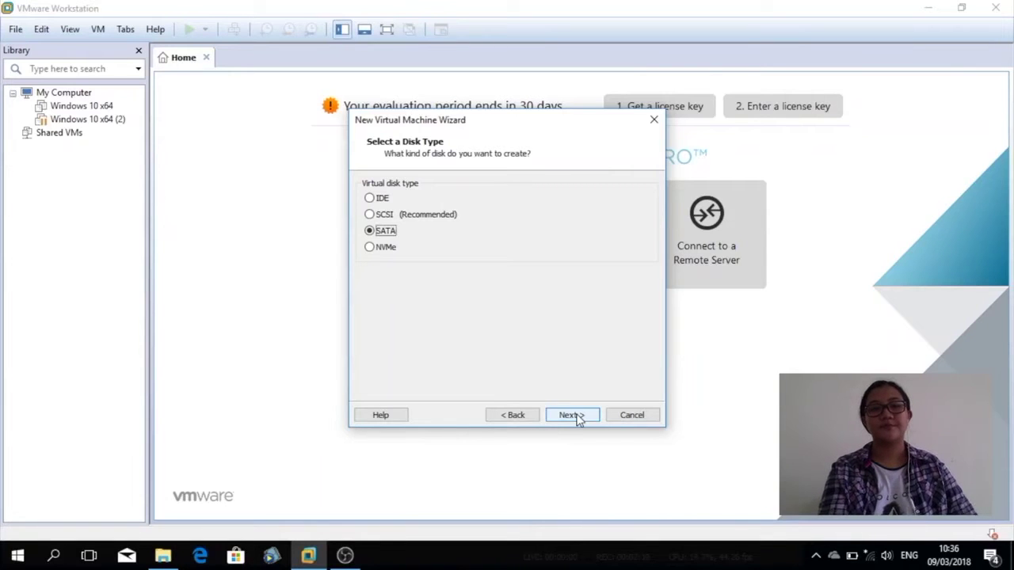
left_click(571, 415)
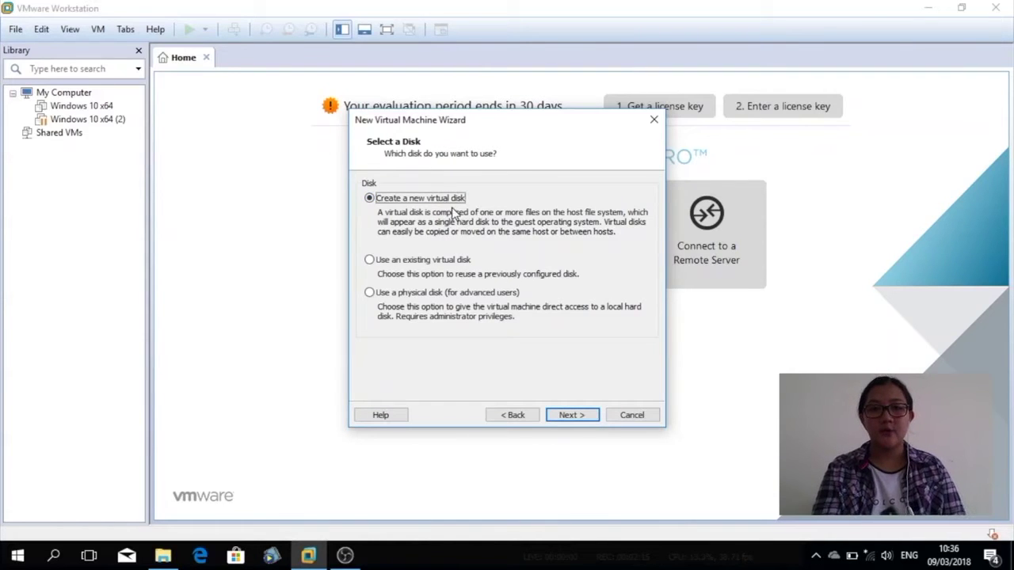
left_click(598, 420)
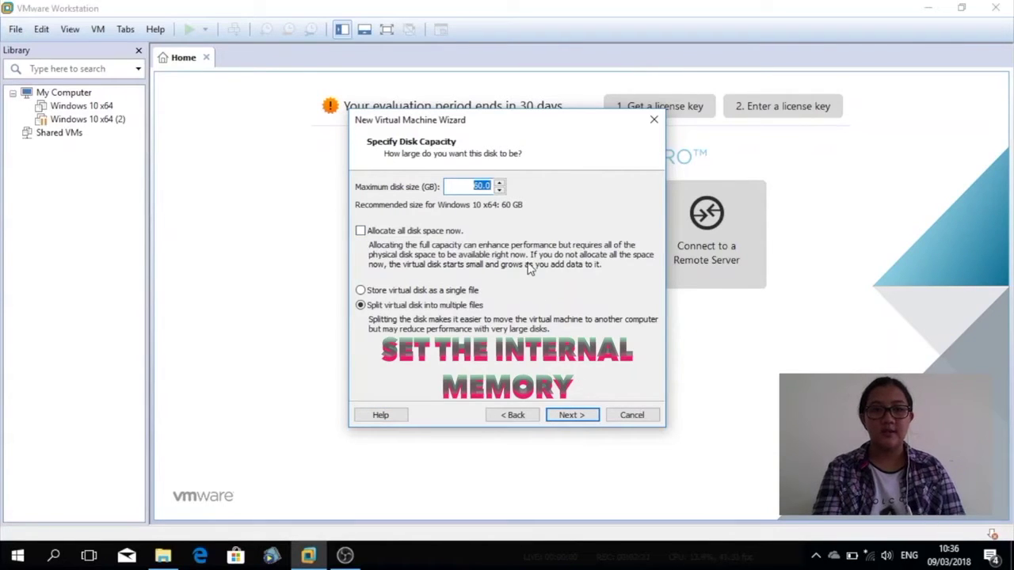
Set the maximum disk size to 30 GB with the disk split into multiple files, and create the virtual machine under the suggested disk file name
type("30")
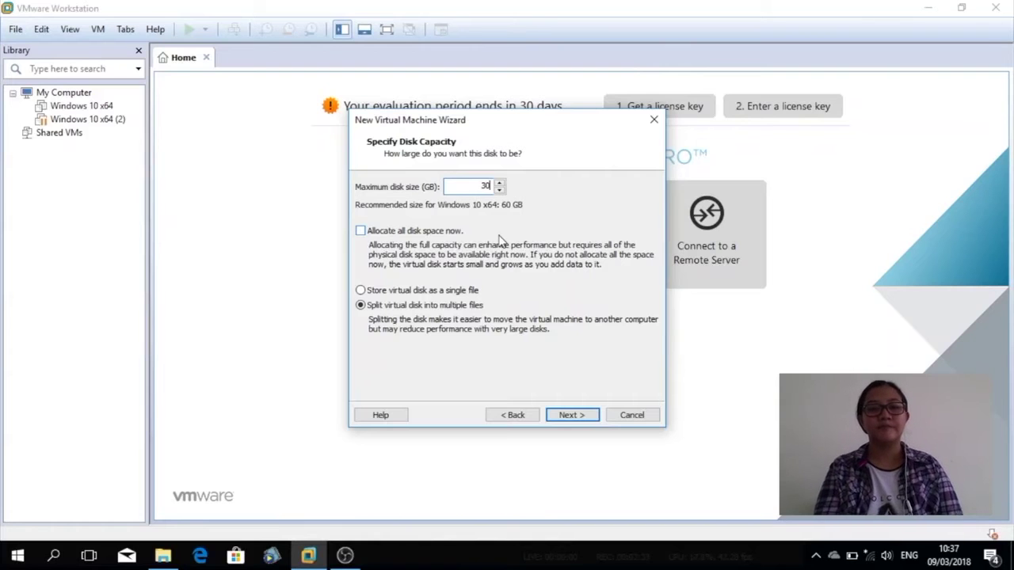
left_click(566, 418)
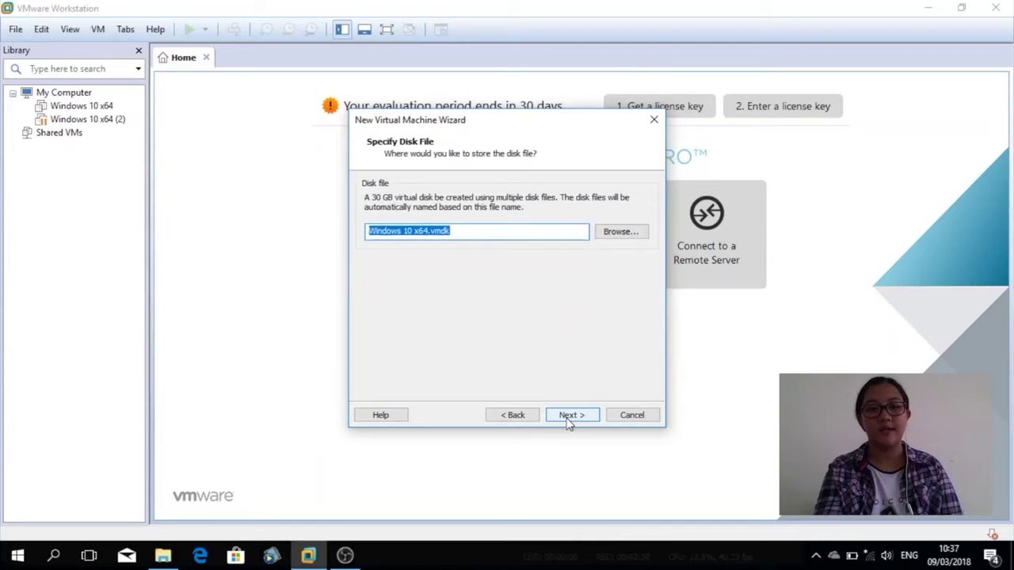
left_click(568, 418)
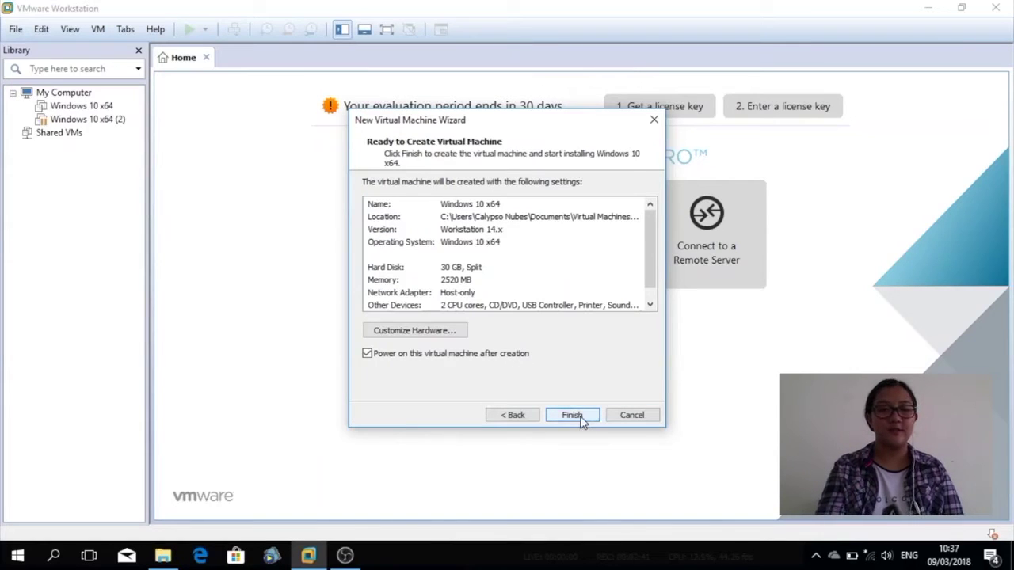
left_click(585, 413)
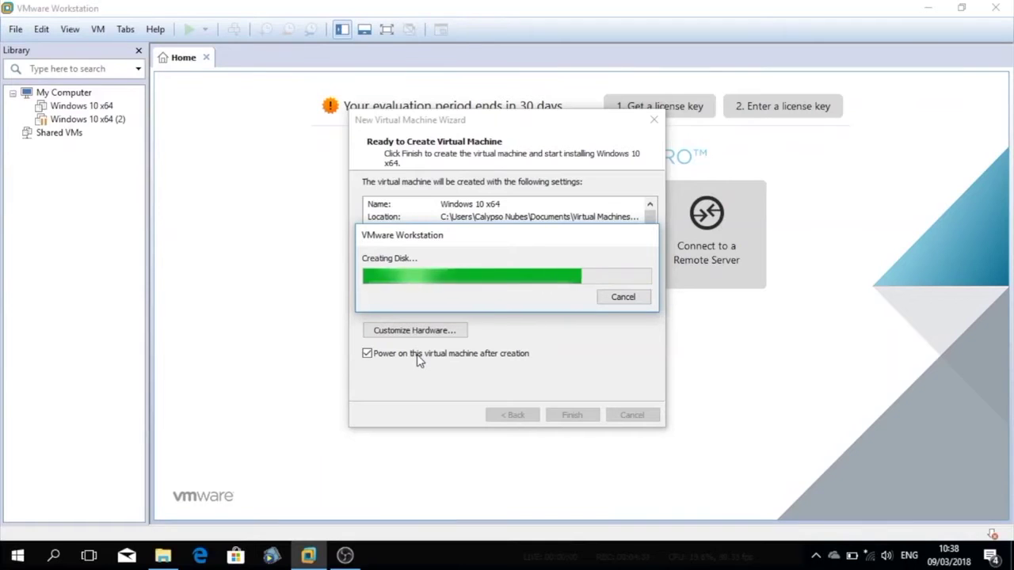
Bring up the running Windows 10 x64 virtual machine and show it in full screen
mouse_move(308, 556)
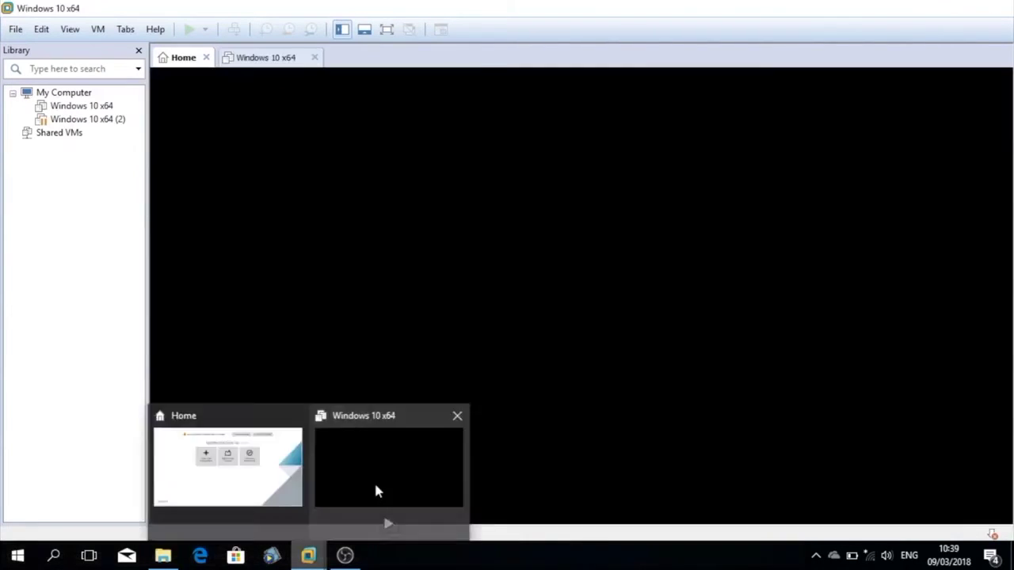
left_click(374, 484)
left_click(603, 354)
left_click(386, 29)
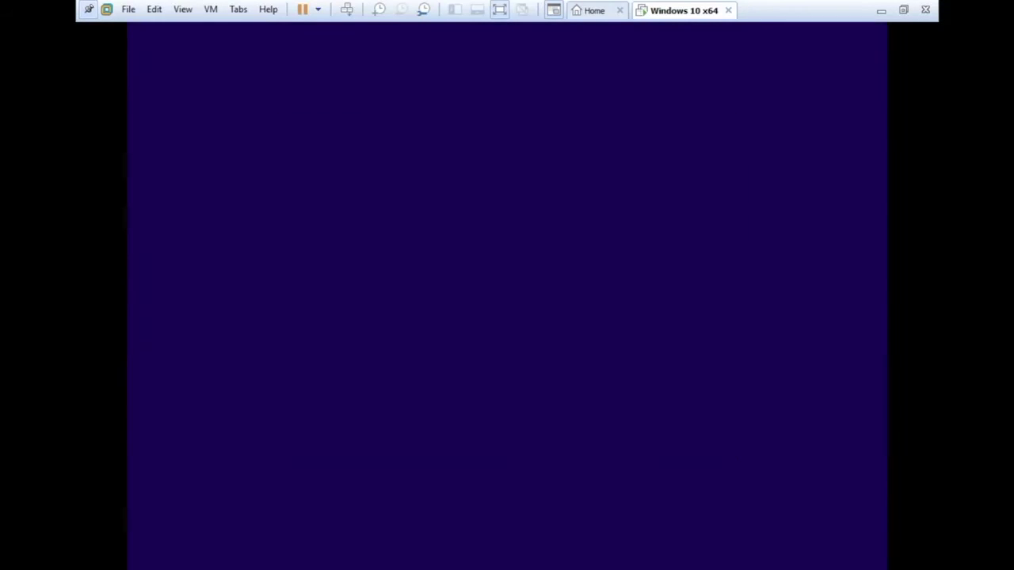
Choose the custom Windows-only installation in Windows Setup and install to the unallocated space on Drive 0
left_click(674, 300)
left_click_drag(676, 350, 676, 364)
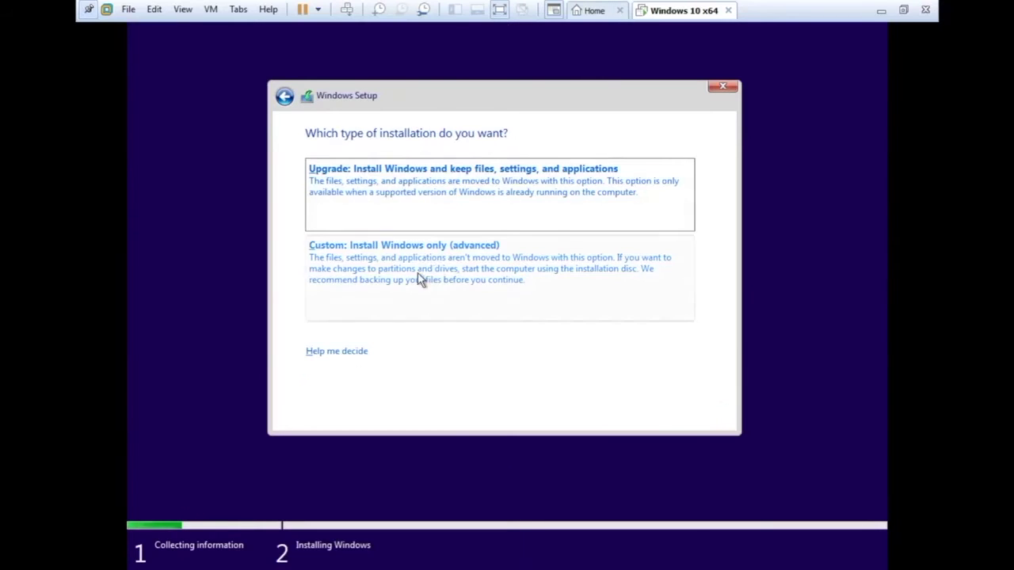
left_click(421, 280)
left_click(619, 323)
left_click(645, 346)
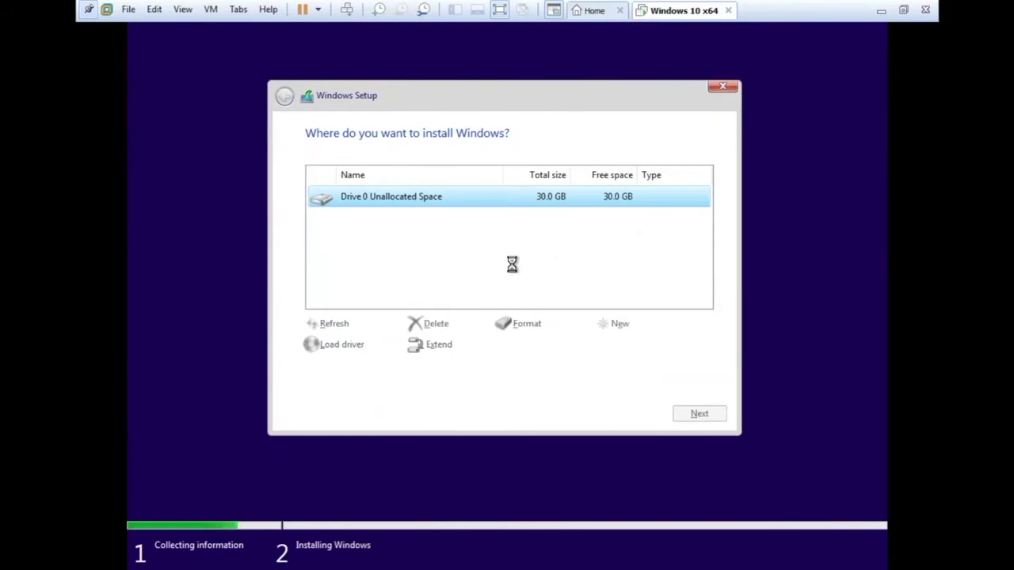
left_click(698, 414)
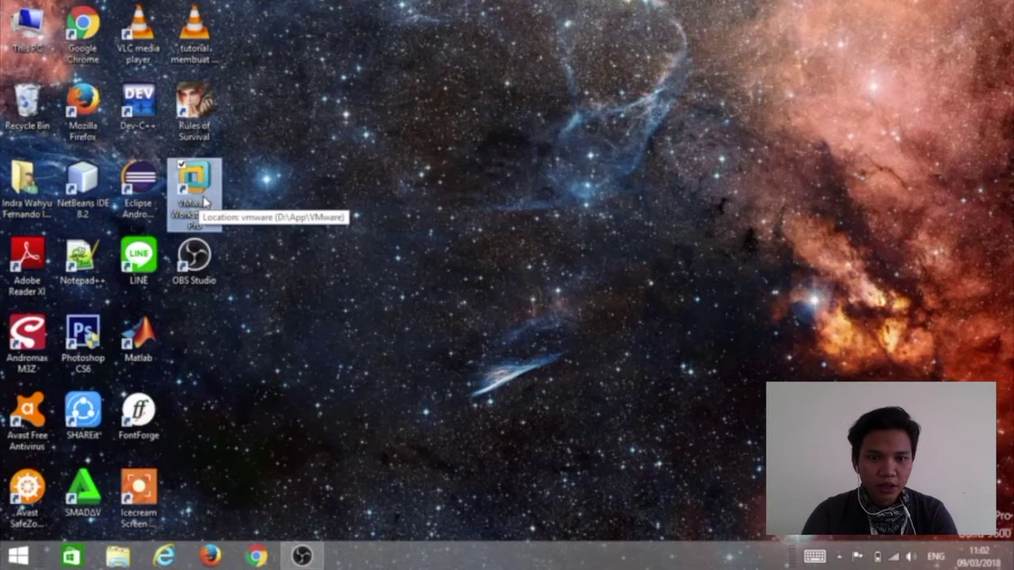
Open VMware Workstation from the desktop and start a new custom virtual machine with Workstation 14.x hardware compatibility
double_click(204, 203)
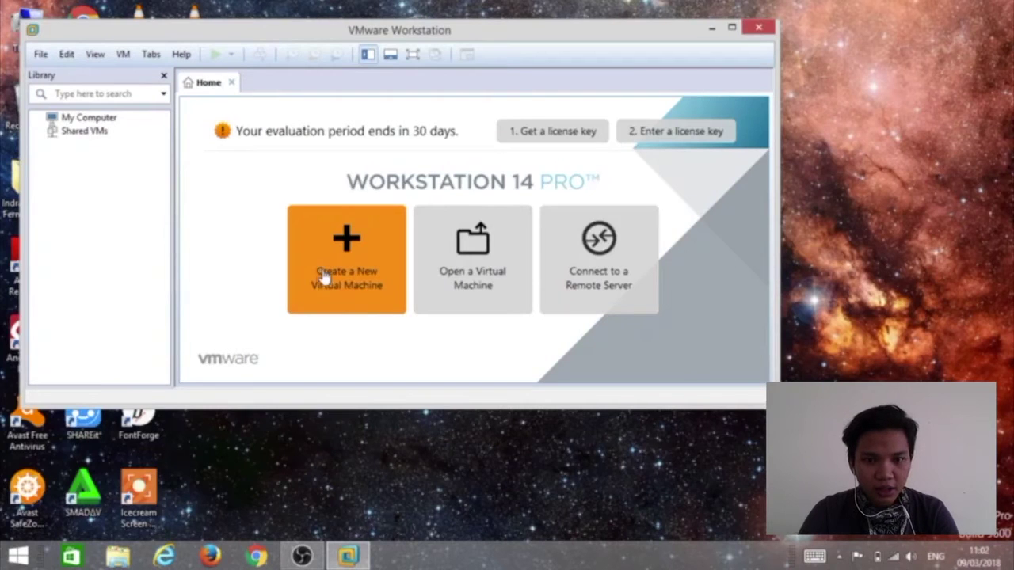
left_click(323, 275)
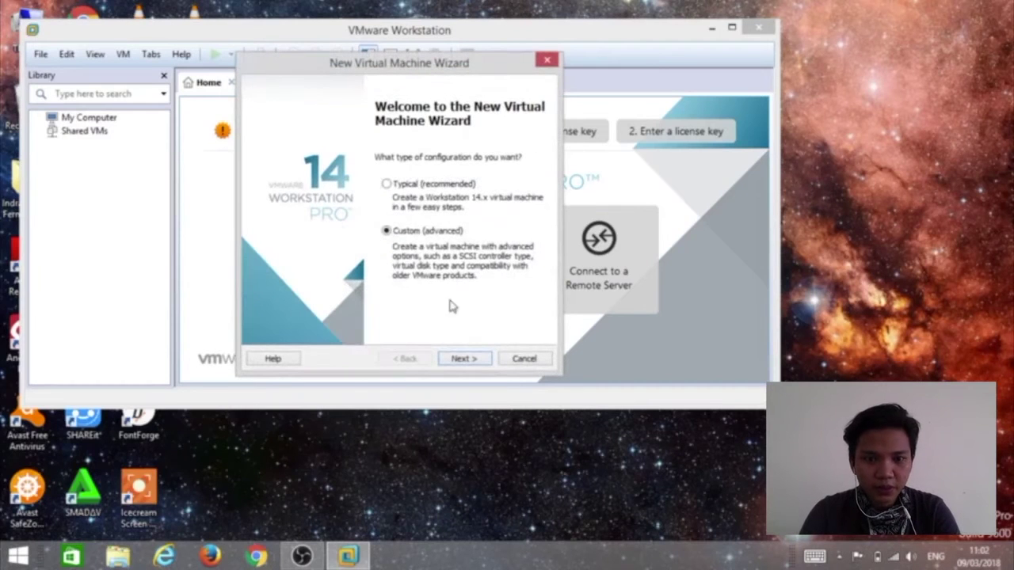
left_click(463, 361)
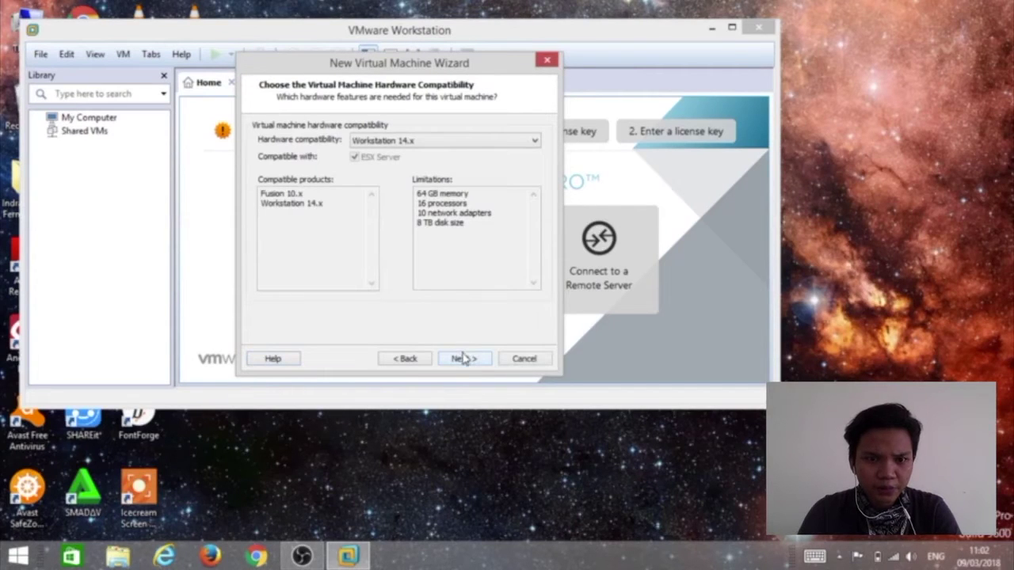
left_click(471, 142)
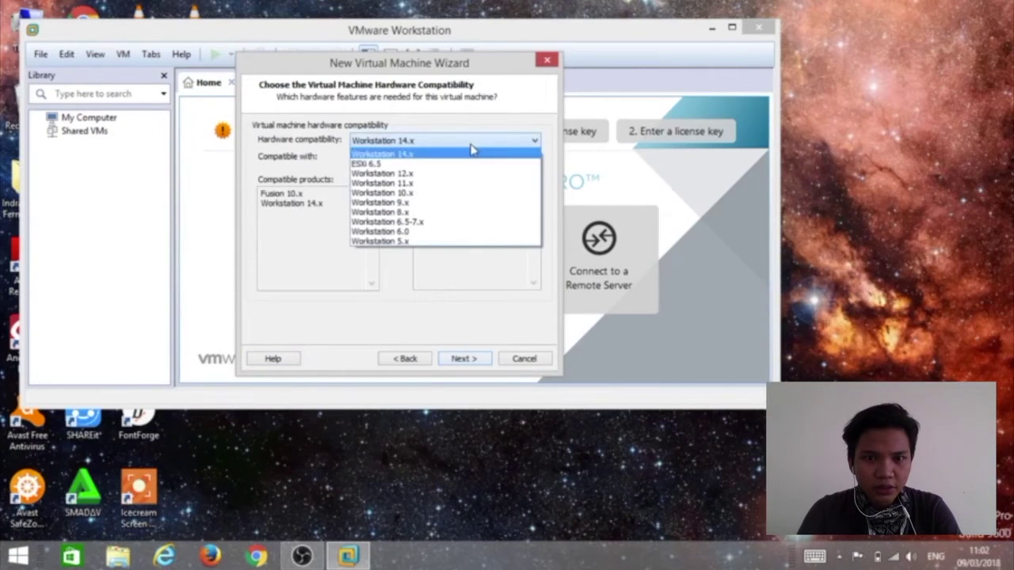
left_click(471, 146)
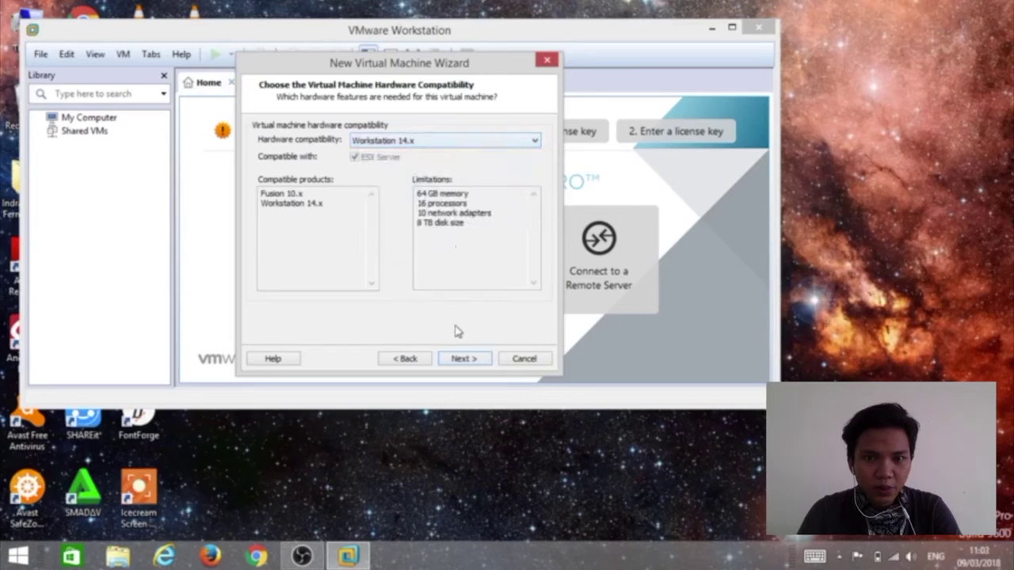
left_click(457, 359)
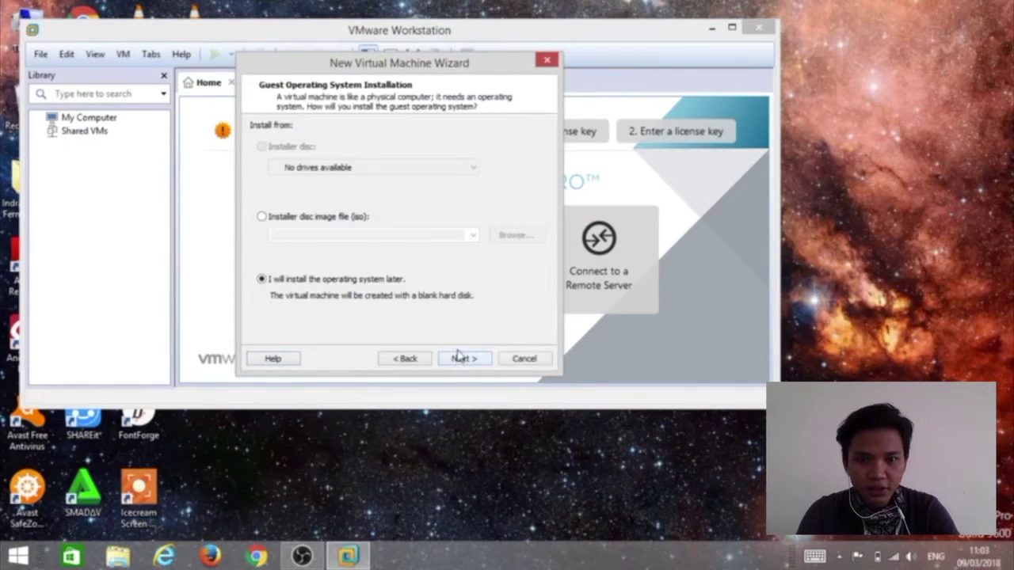
Use the installer disc image linuxmint-18.1-cinnamon-64bit.iso from D:\App for the new virtual machine
left_click(262, 216)
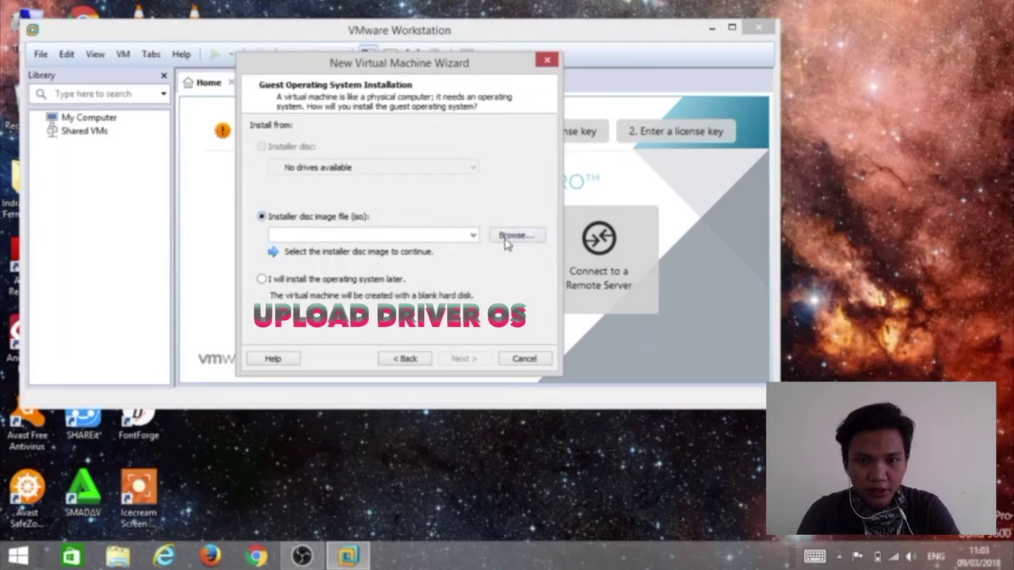
left_click(507, 243)
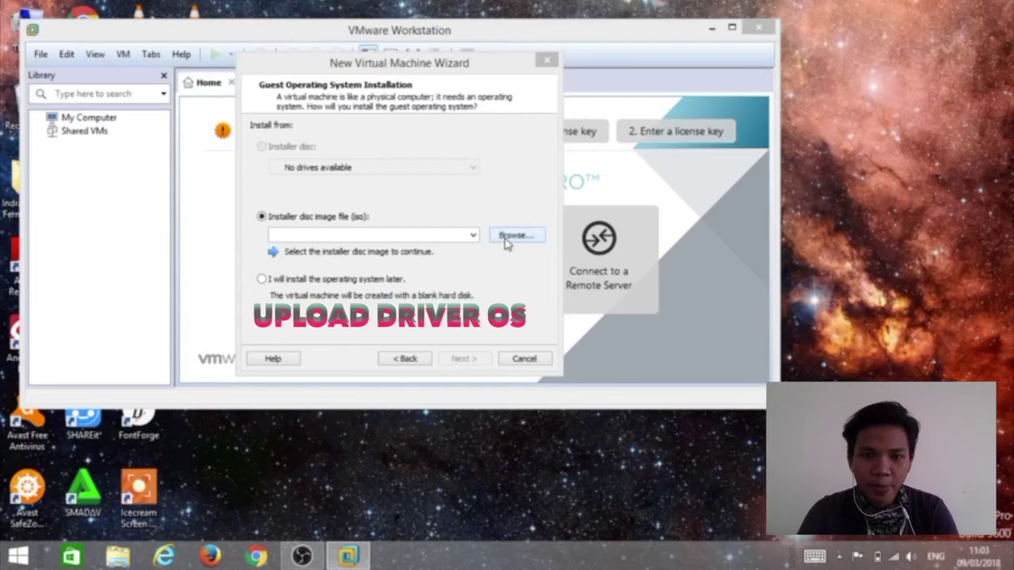
left_click(444, 289)
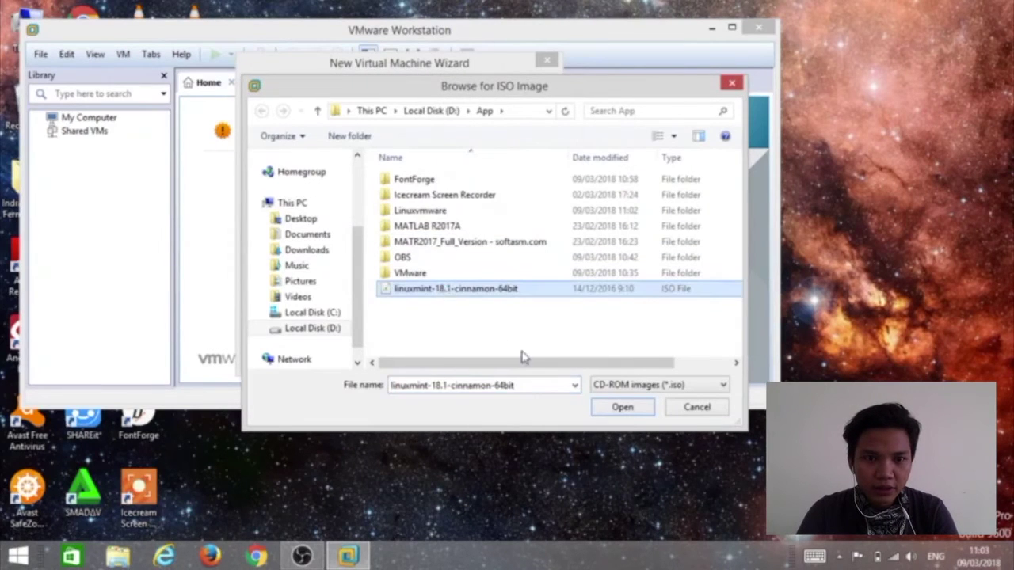
left_click(624, 414)
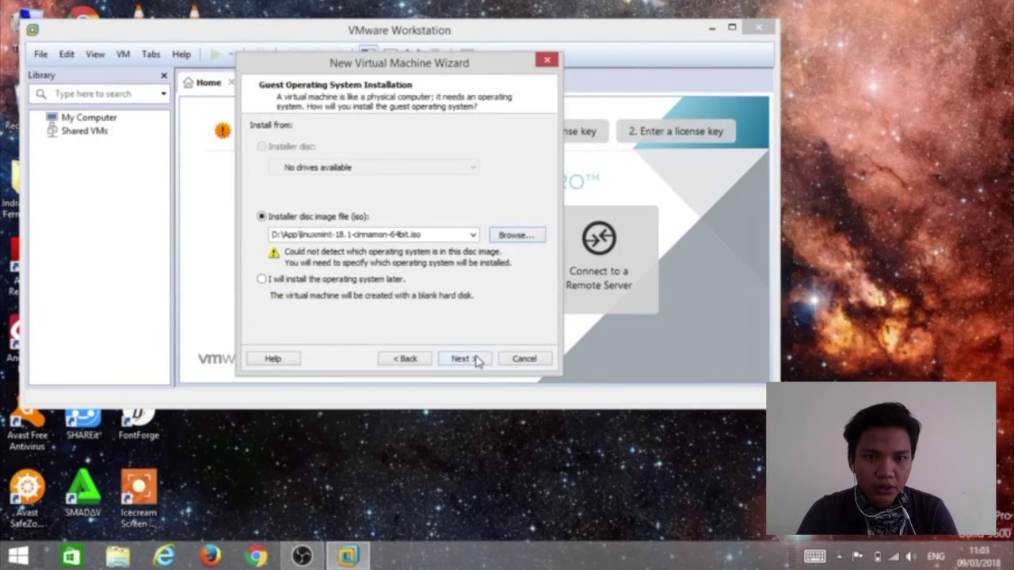
left_click(476, 358)
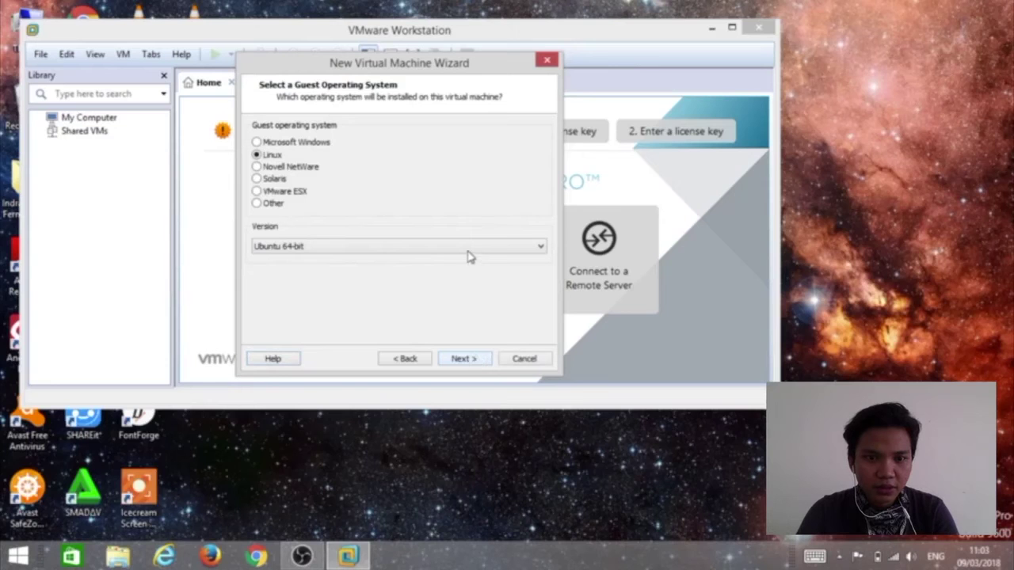
Accept Linux as the guest operating system with Ubuntu 64-bit as its version
left_click(459, 254)
left_click(459, 254)
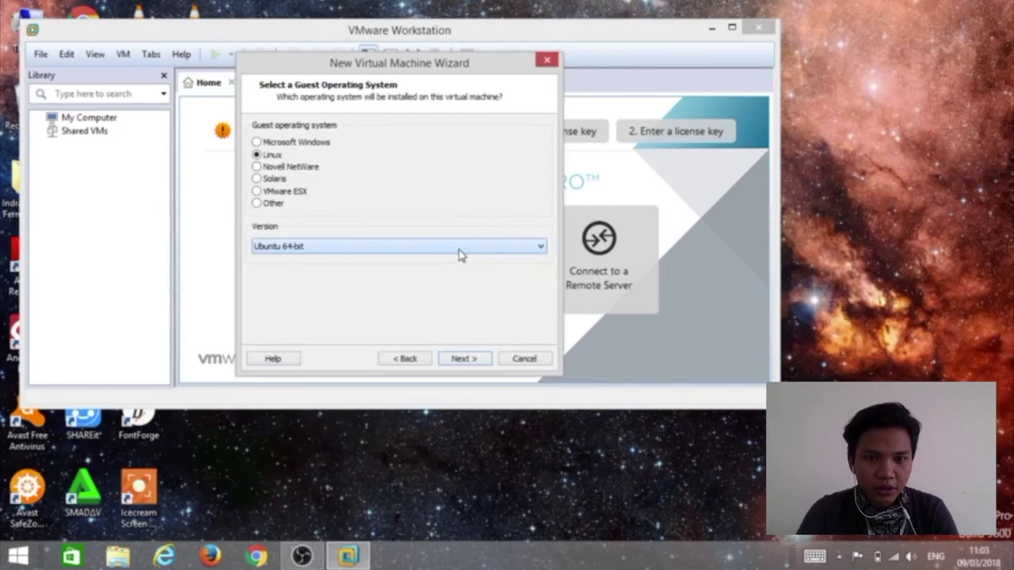
left_click(464, 358)
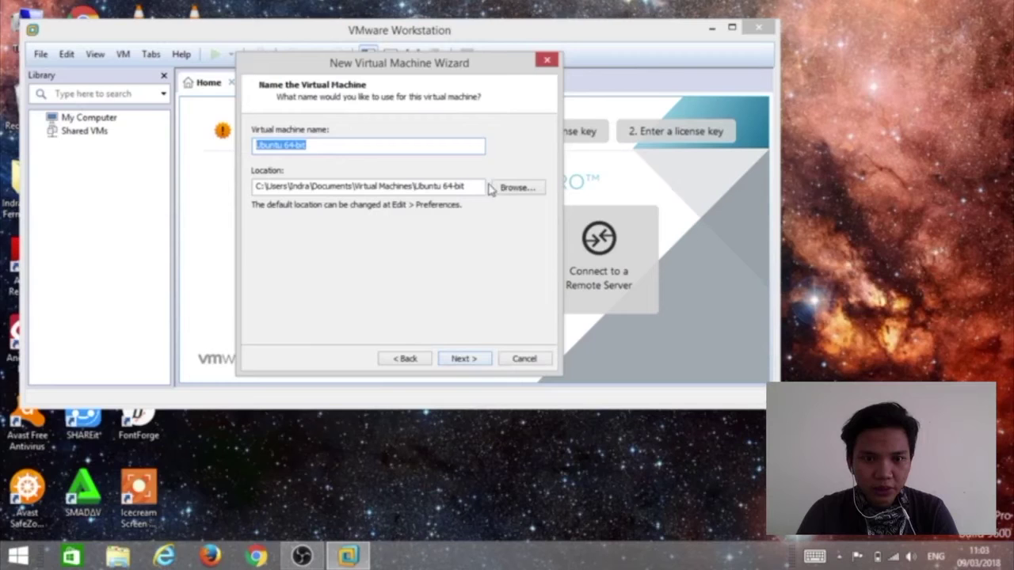
Keep the name Ubuntu 64-bit and set the virtual machine's location to D:\App\Linuxvmware
left_click(503, 188)
left_click_drag(607, 252, 606, 300)
left_click(418, 270)
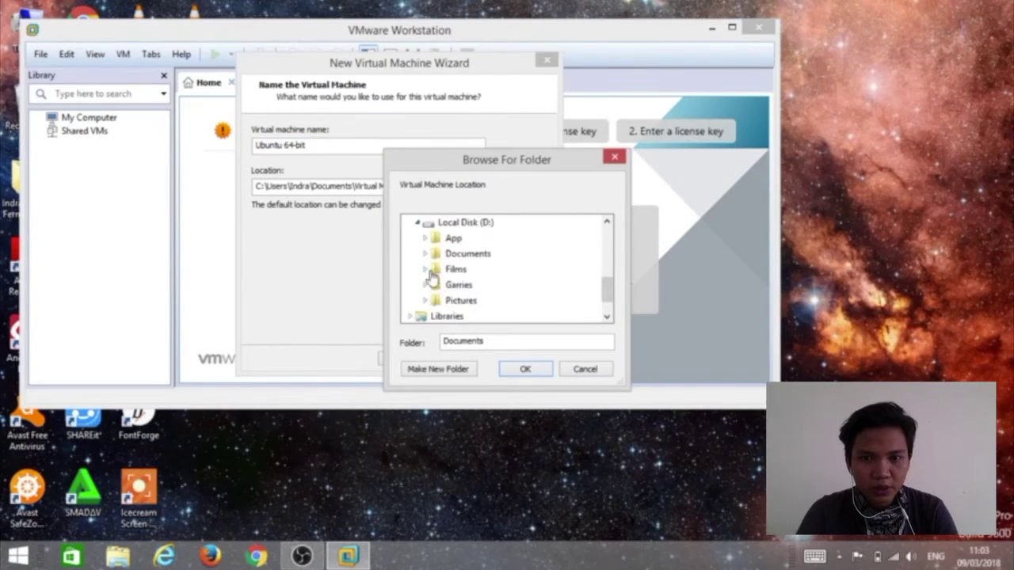
left_click(426, 239)
scroll(606, 282, "down", 1)
scroll(607, 281, "up", 1)
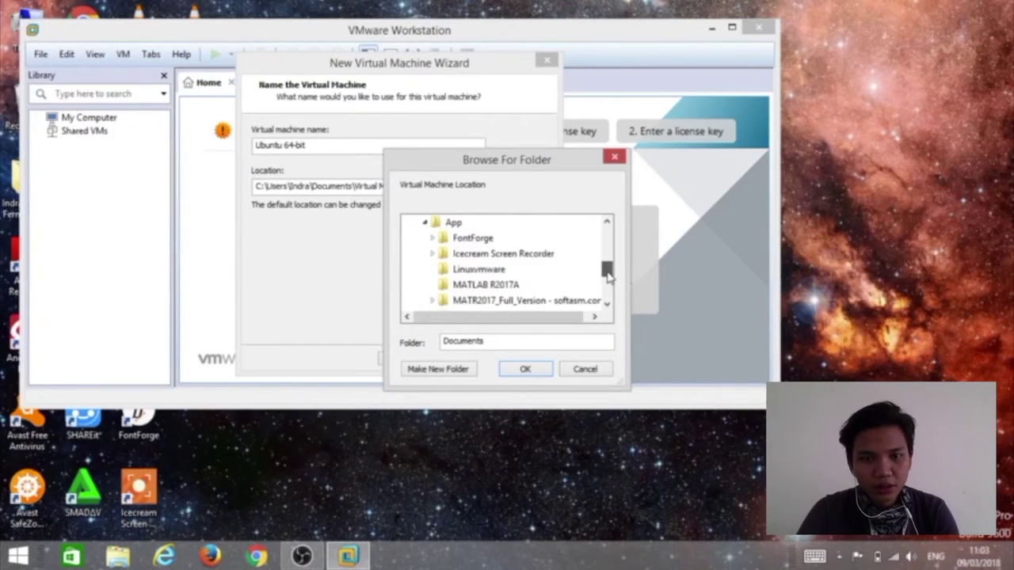
left_click(478, 269)
left_click(525, 369)
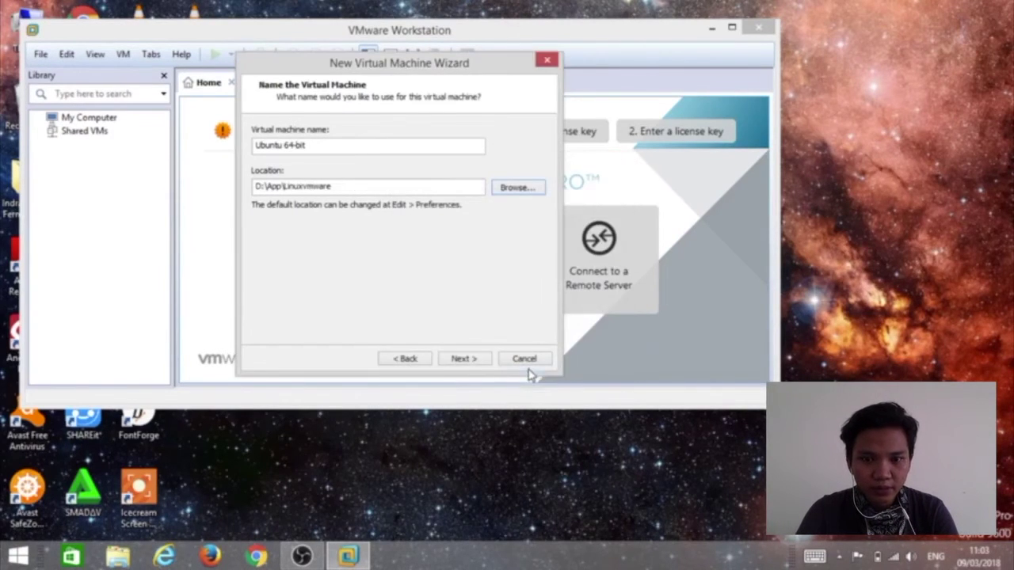
left_click(463, 359)
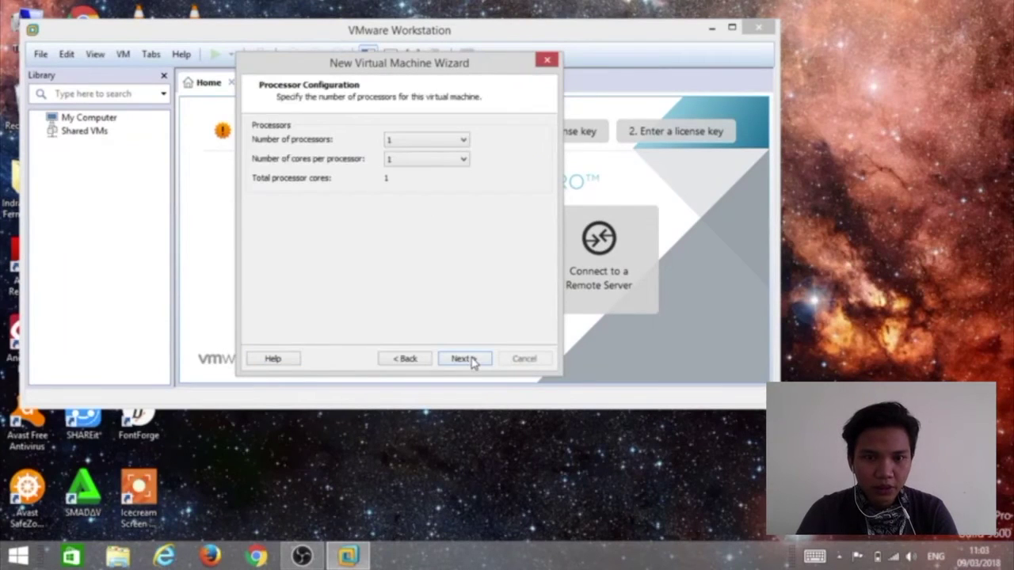
Give the virtual machine one processor with 2 cores and 4000 MB of memory
left_click(435, 158)
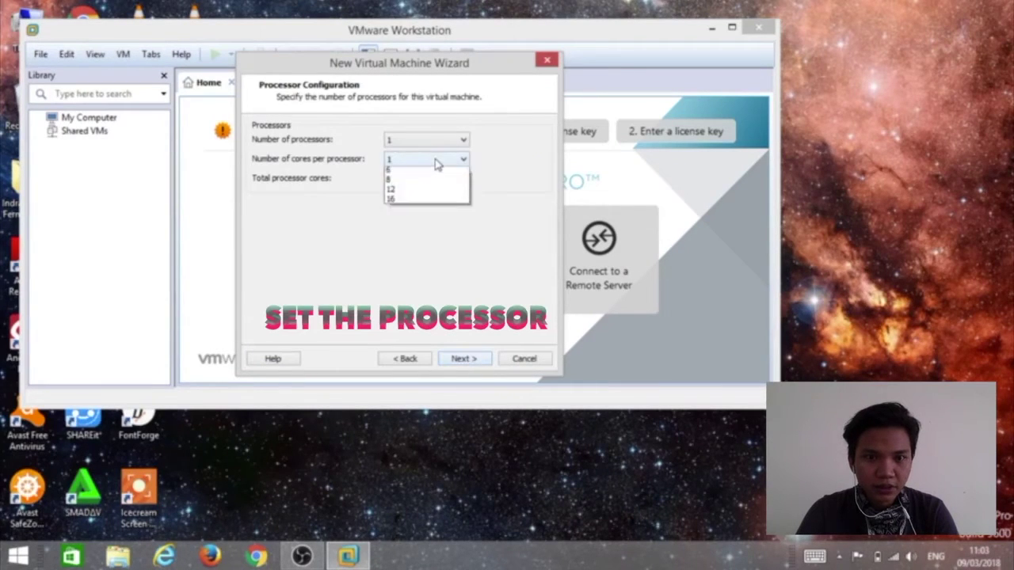
left_click(429, 183)
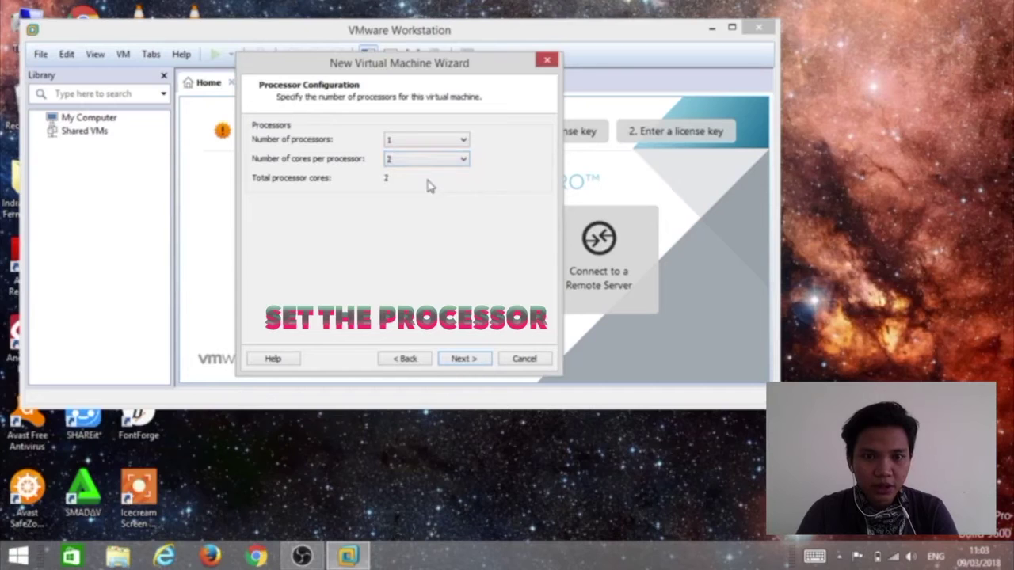
left_click(463, 359)
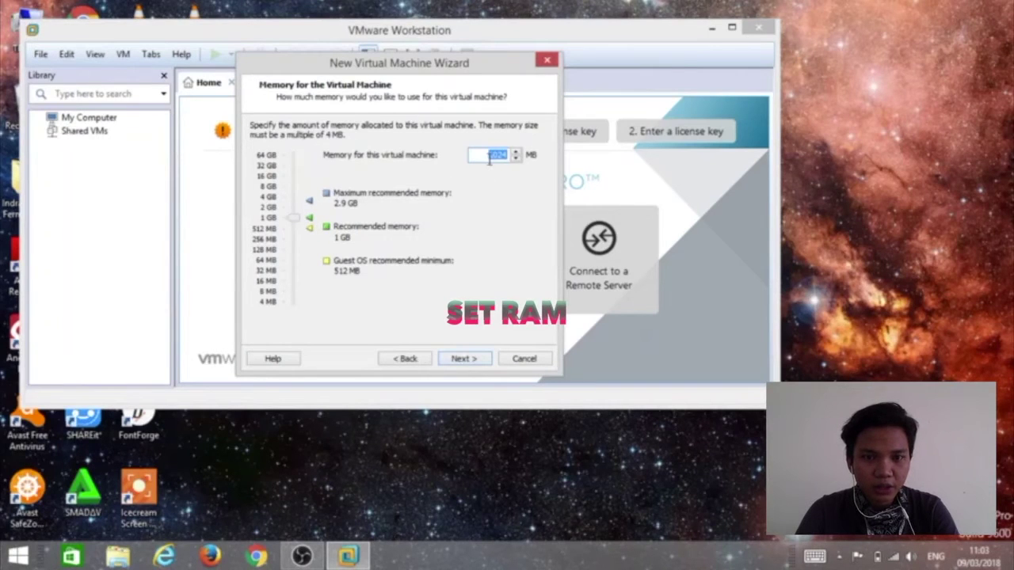
type("4")
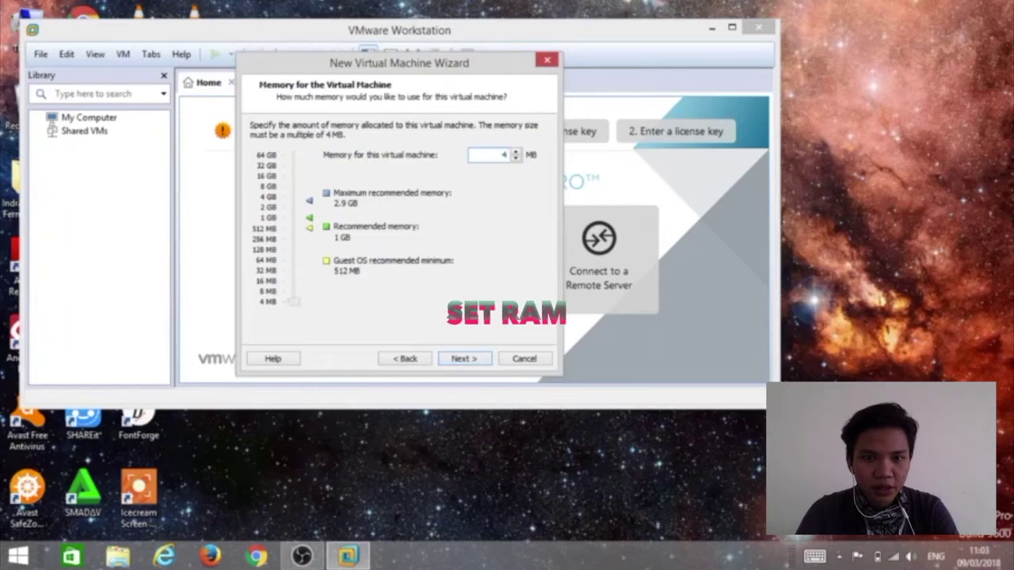
type("000")
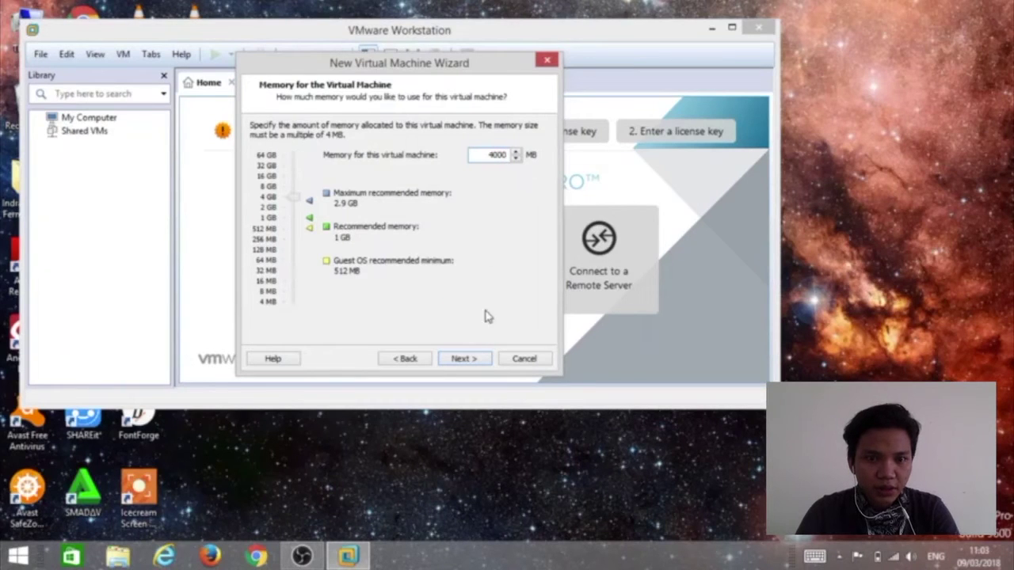
left_click(461, 359)
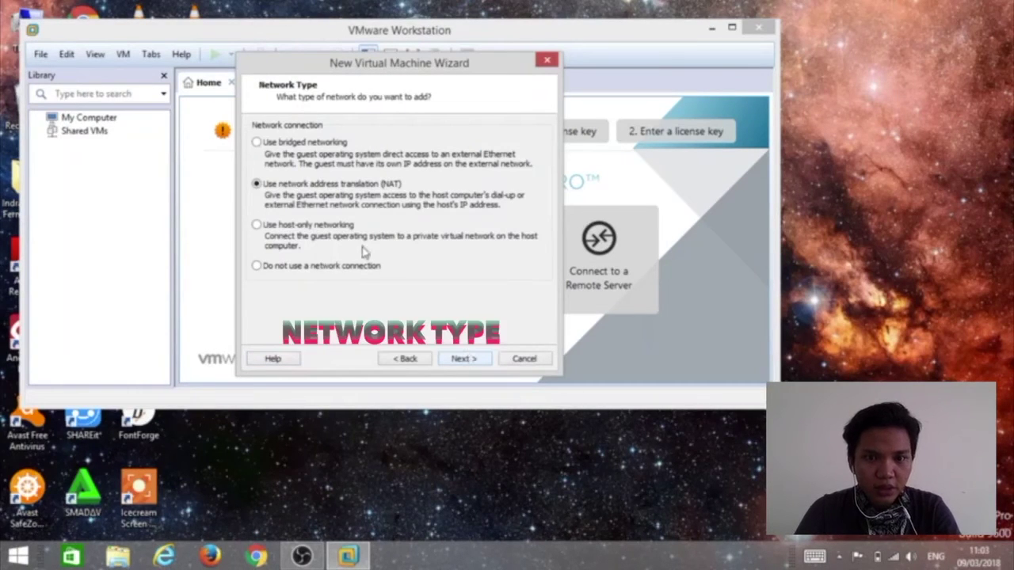
Set the network type to host-only networking and keep the recommended LSI Logic SCSI controller
left_click(260, 225)
left_click(464, 358)
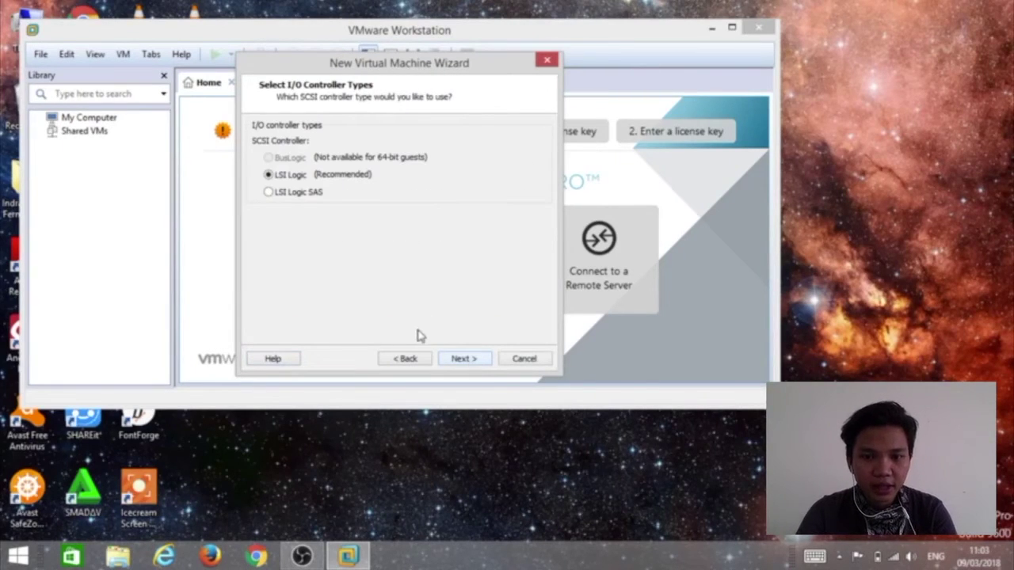
left_click(462, 359)
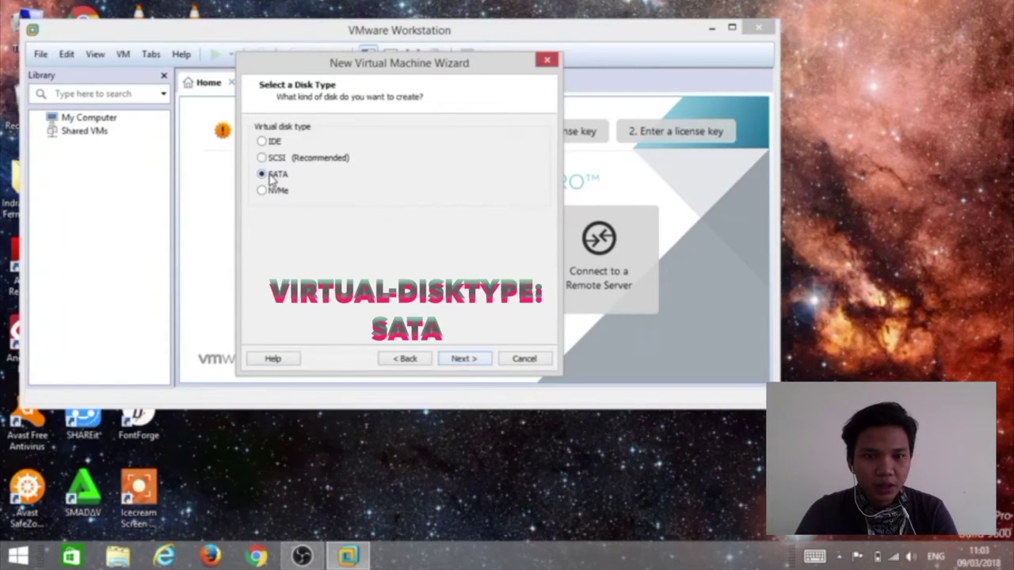
Create the virtual machine with a new 20 GB SATA virtual disk, split into multiple files under the suggested file name Ubuntu 64-bit.vmdk
left_click(463, 360)
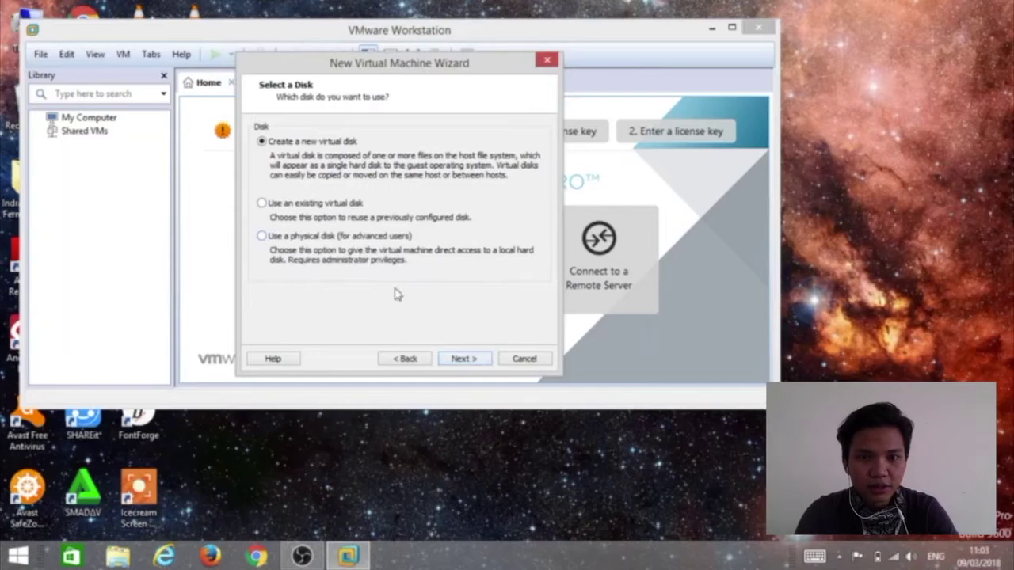
left_click(463, 359)
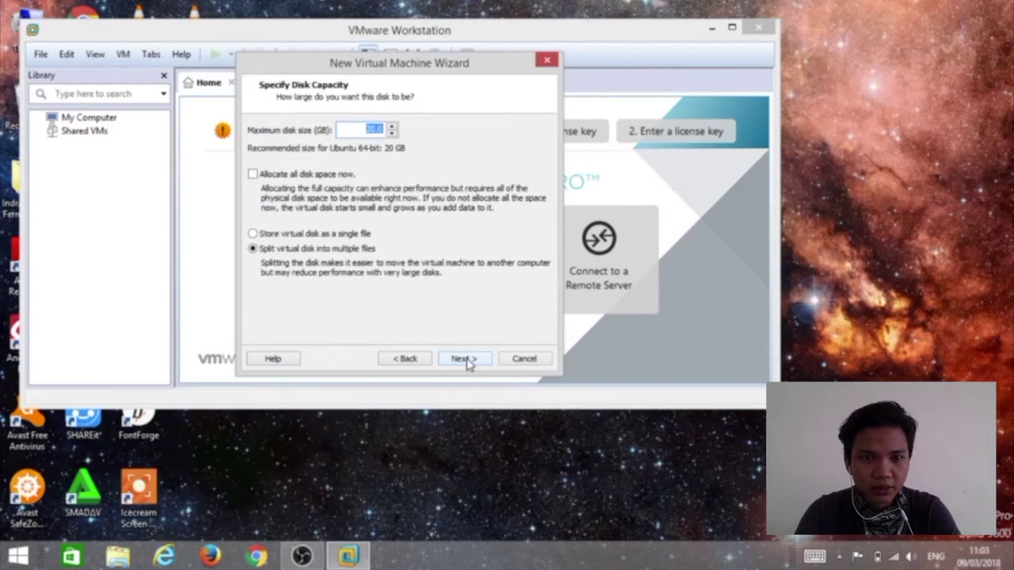
left_click(463, 360)
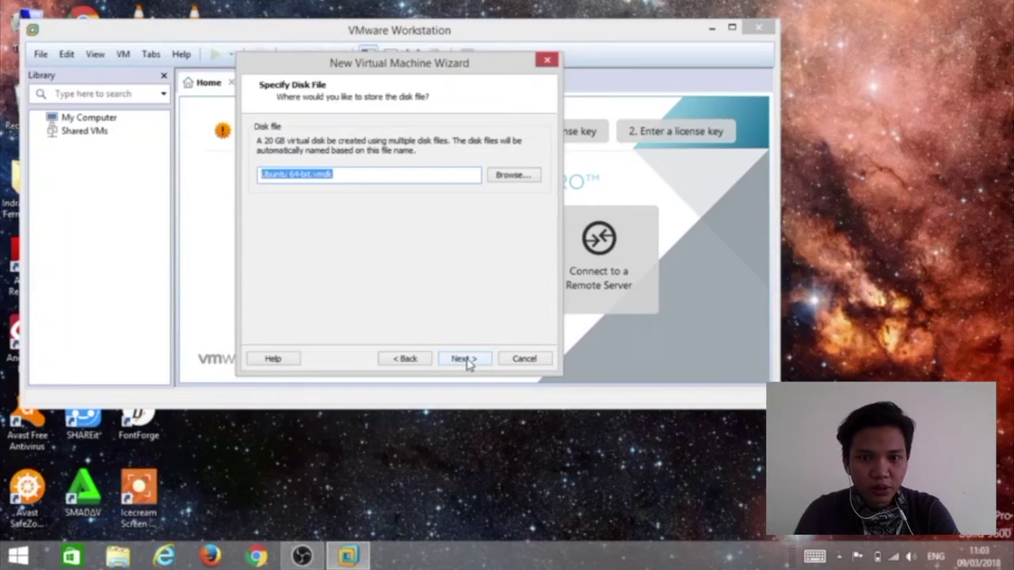
left_click(466, 360)
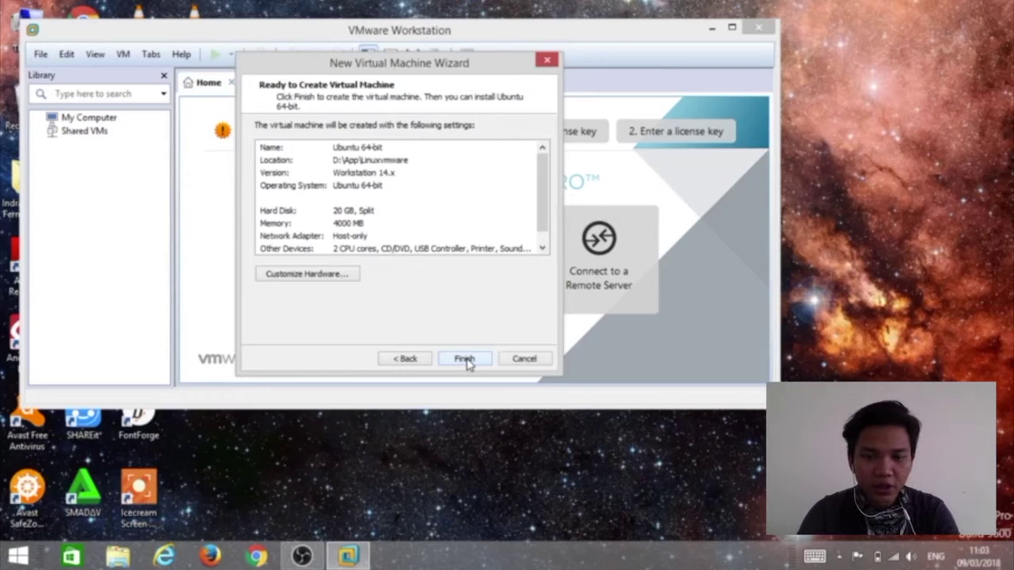
left_click(466, 360)
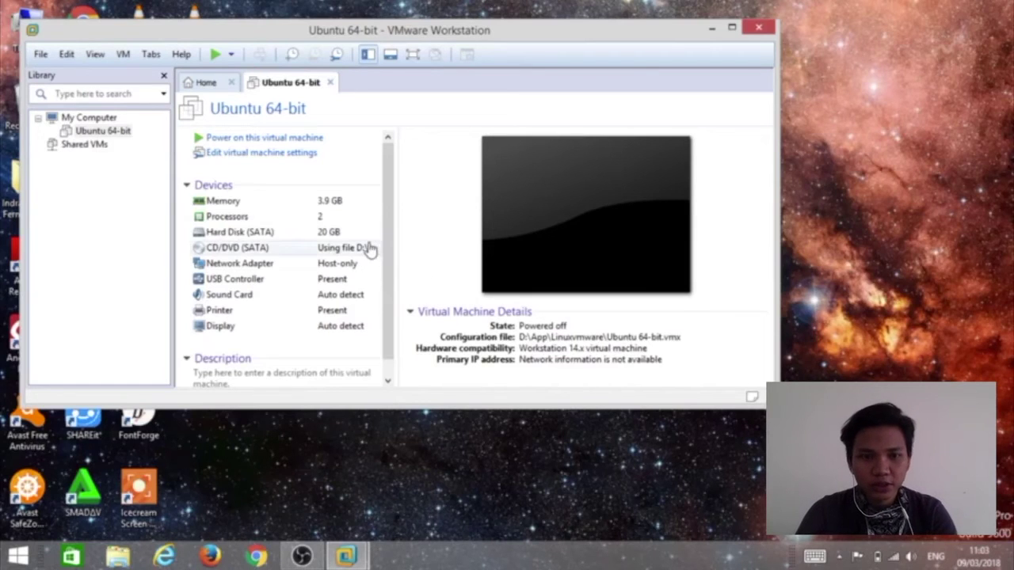
Power on the Ubuntu 64-bit virtual machine, dismiss the removable devices hint, mark the installation as finished and postpone the VMware Tools reminder
left_click(279, 146)
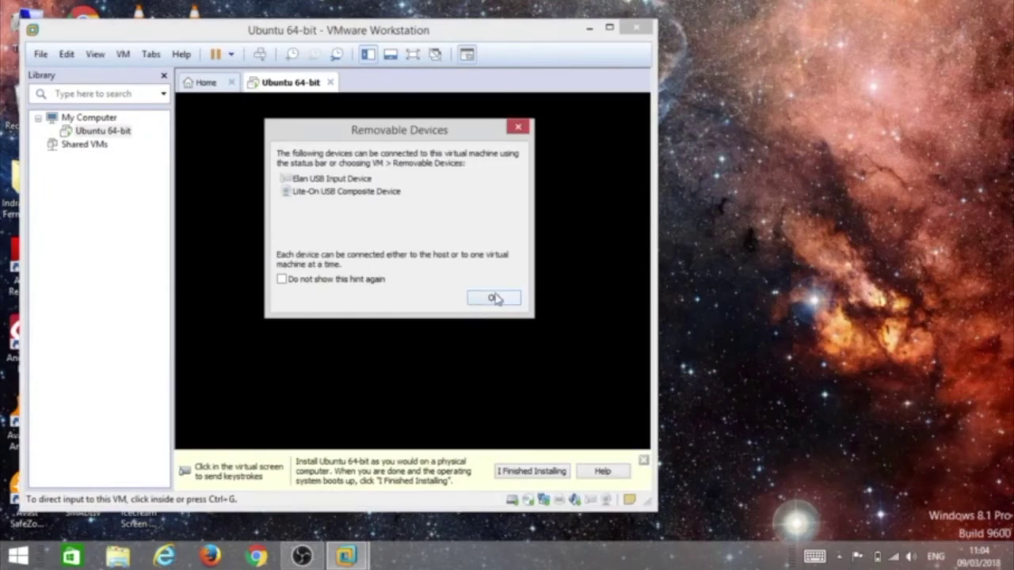
left_click(496, 298)
left_click(530, 473)
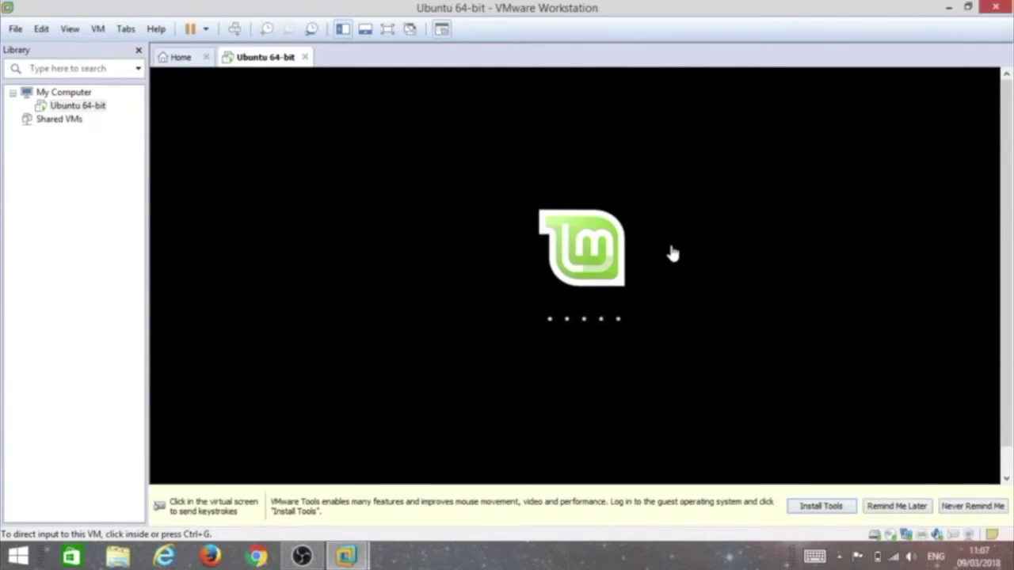
left_click(891, 505)
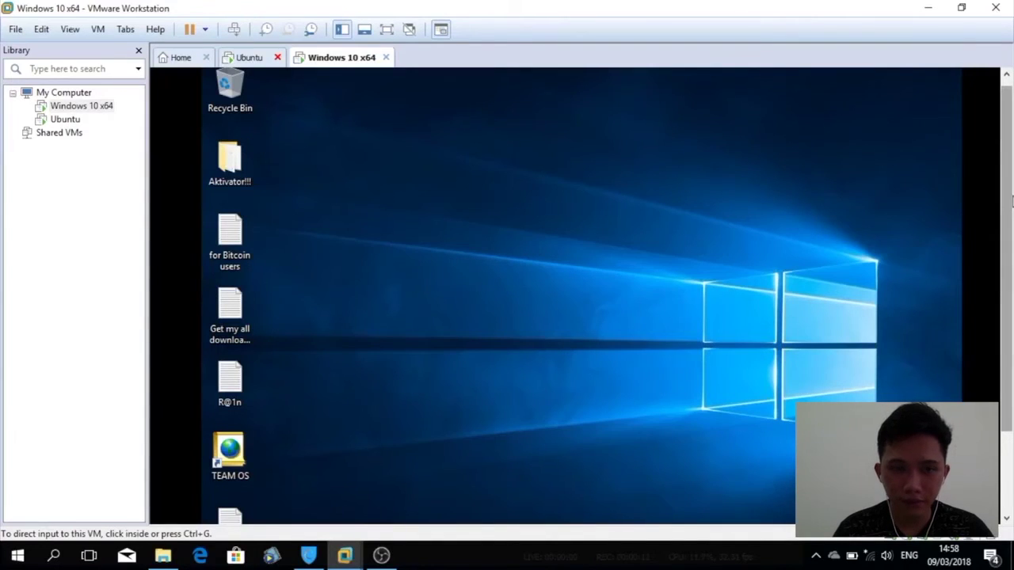
Open a Command Prompt inside the Windows 10 x64 virtual machine by running cmd
left_click_drag(1010, 202, 1007, 280)
left_click(378, 455)
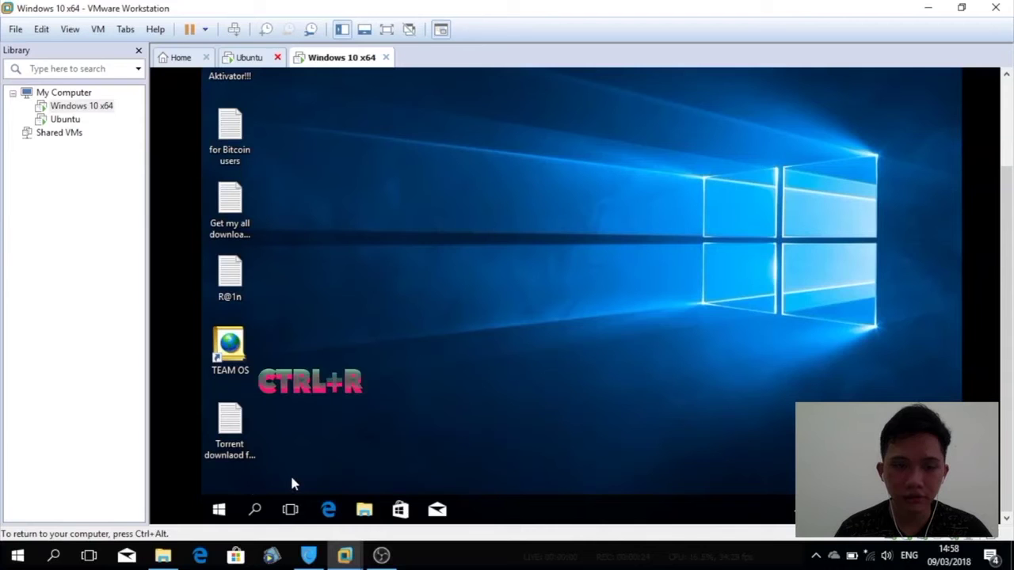
key("super+r")
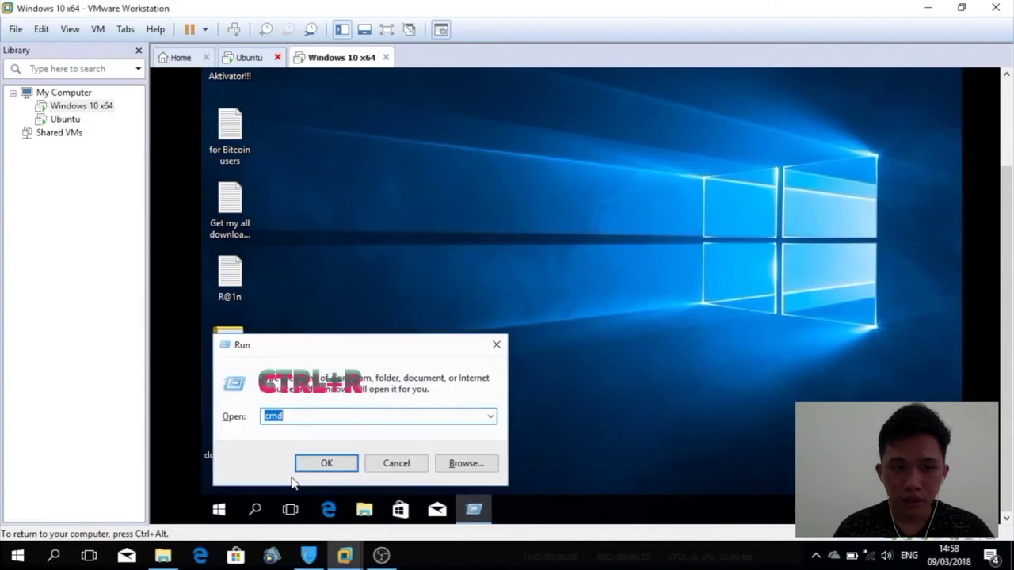
key("Return")
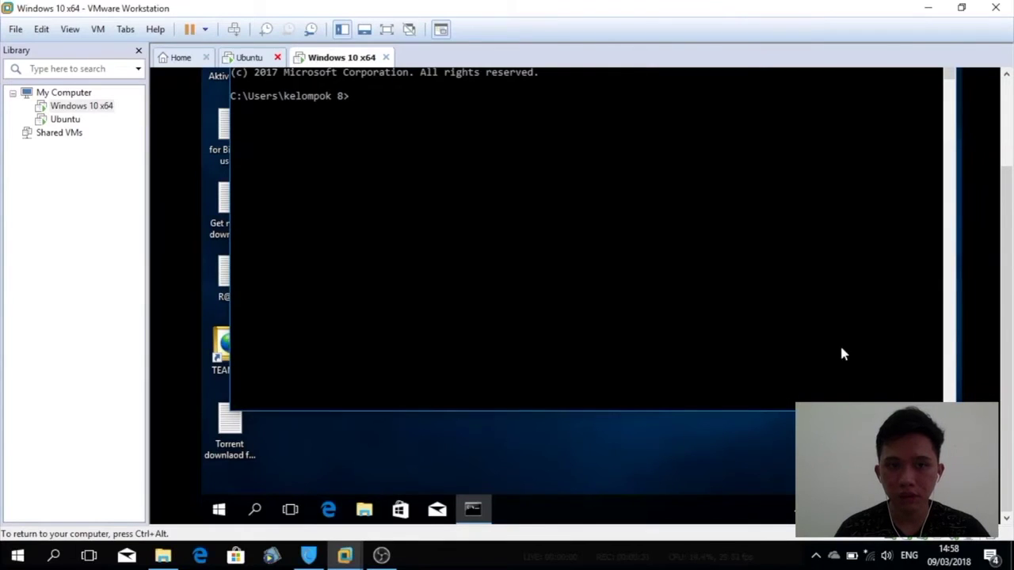
Check the Windows 10 guest's IP configuration with the ipconfig command
scroll(1004, 304, "up", 2)
left_click(544, 233)
left_click_drag(460, 173, 422, 166)
left_click(433, 155)
key("Escape")
type("i")
key("BackSpace")
type("ipconfig")
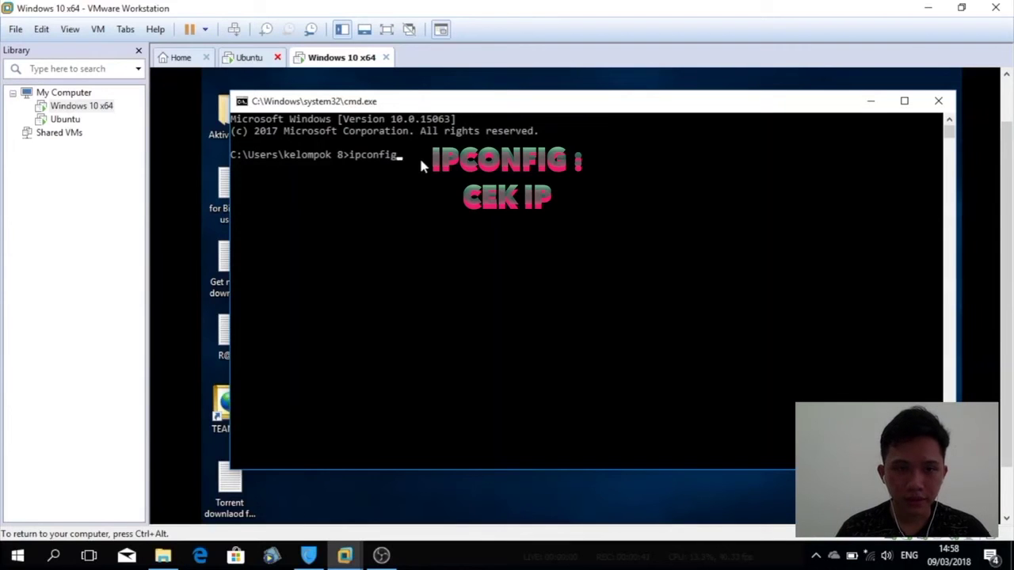
key("Return")
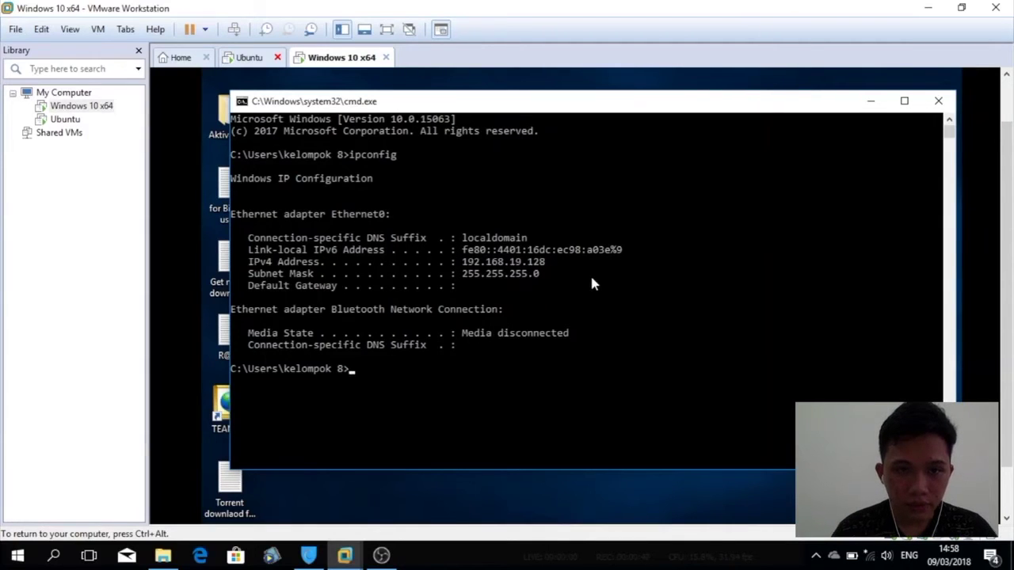
Switch to the Ubuntu virtual machine and open a terminal on its Linux Mint desktop
left_click(258, 63)
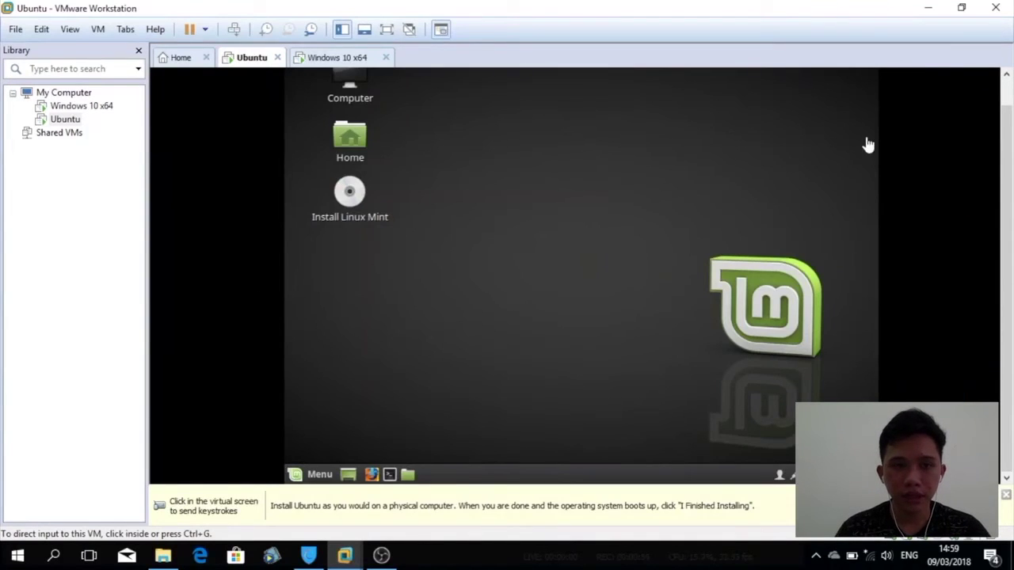
left_click(858, 199)
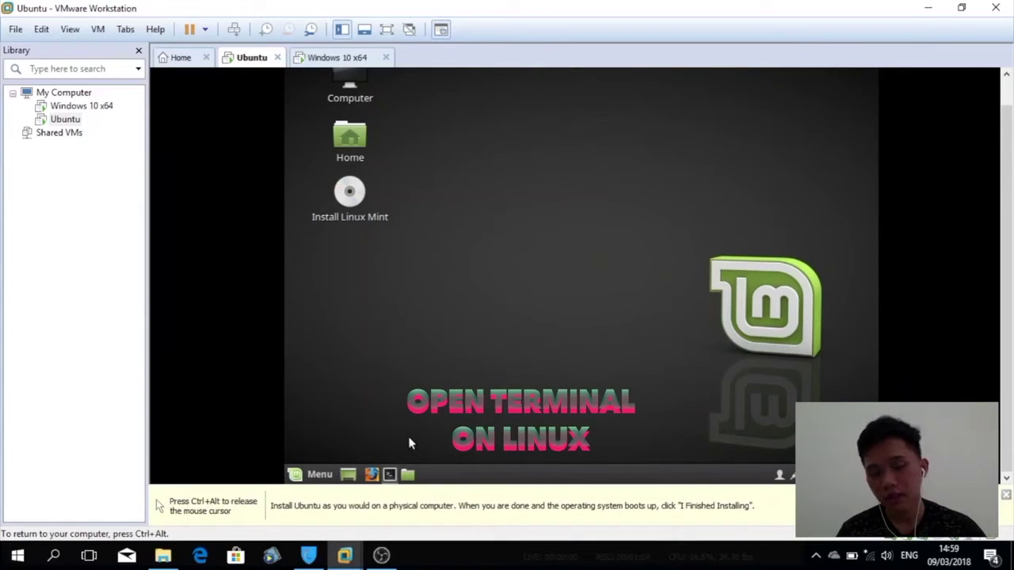
key("ctrl+alt+t")
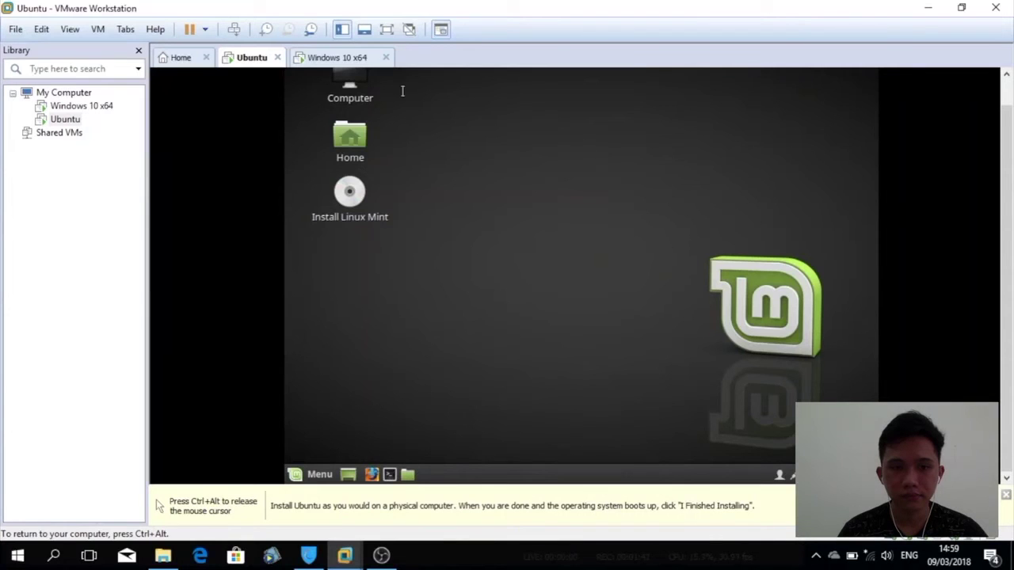
left_click(388, 474)
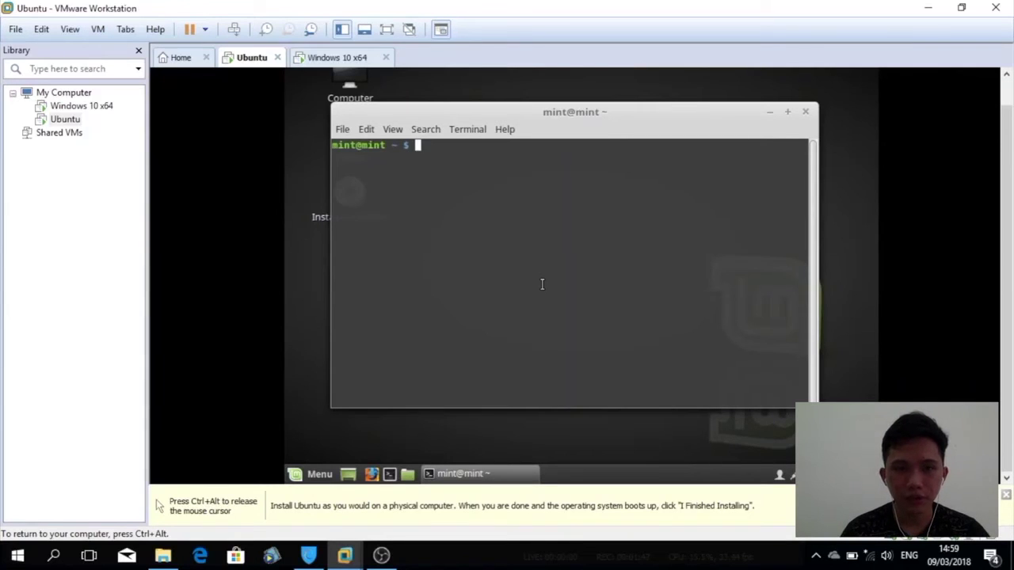
Run ip addr show in the Linux Mint terminal and highlight the inet address of the ens33 interface
type("ip")
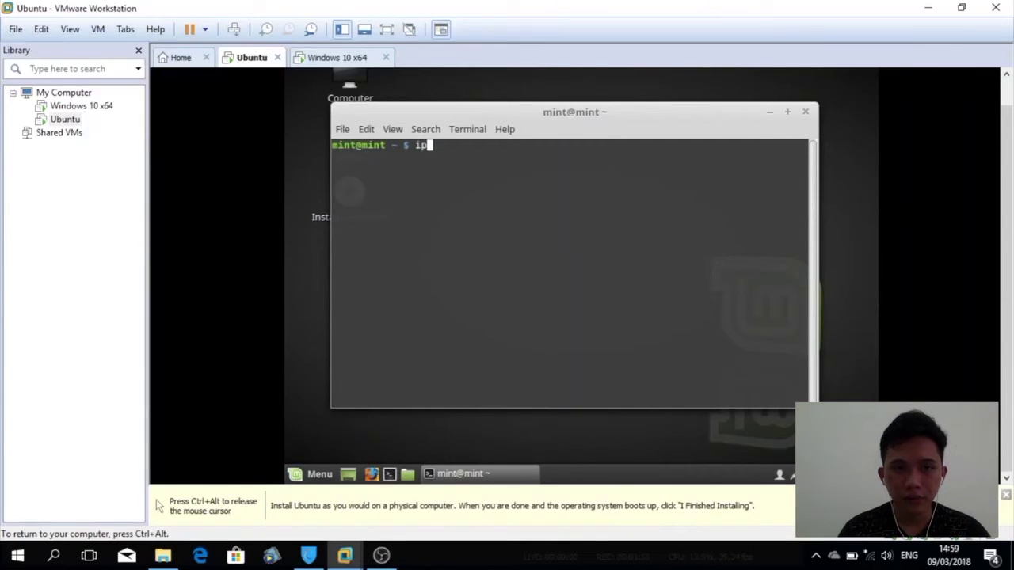
type(" addr")
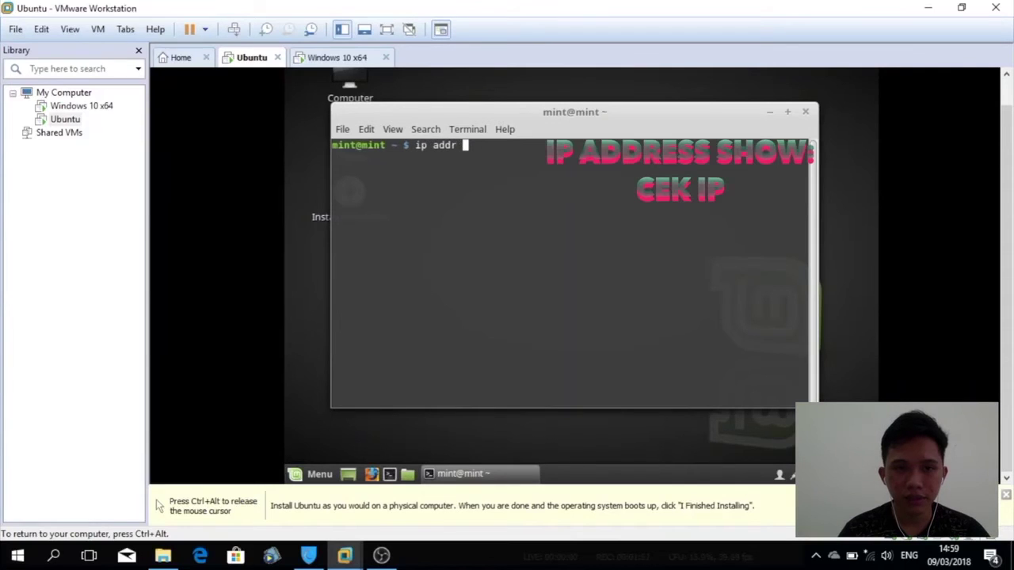
type(" show")
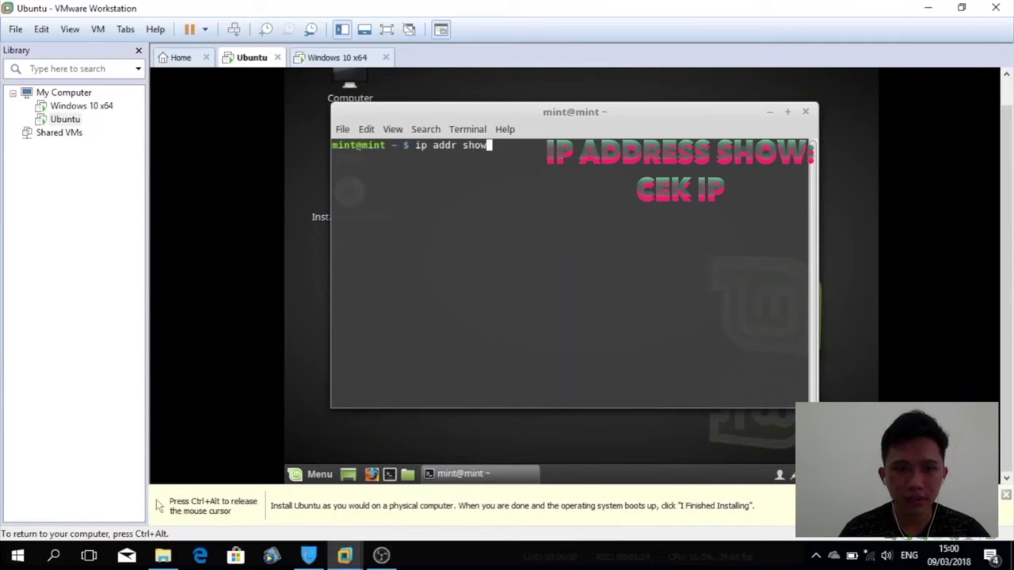
key("Return")
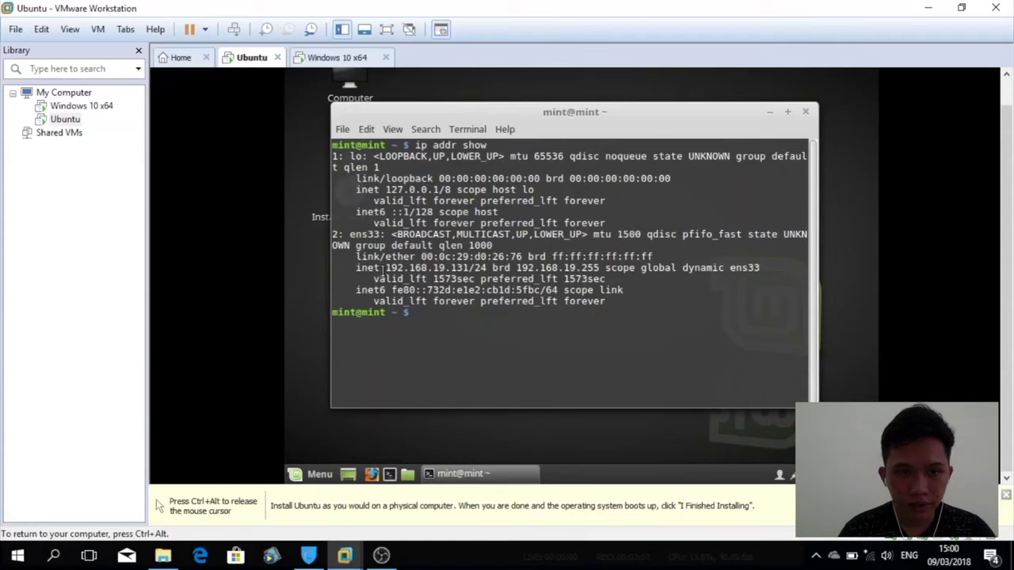
left_click_drag(385, 267, 467, 270)
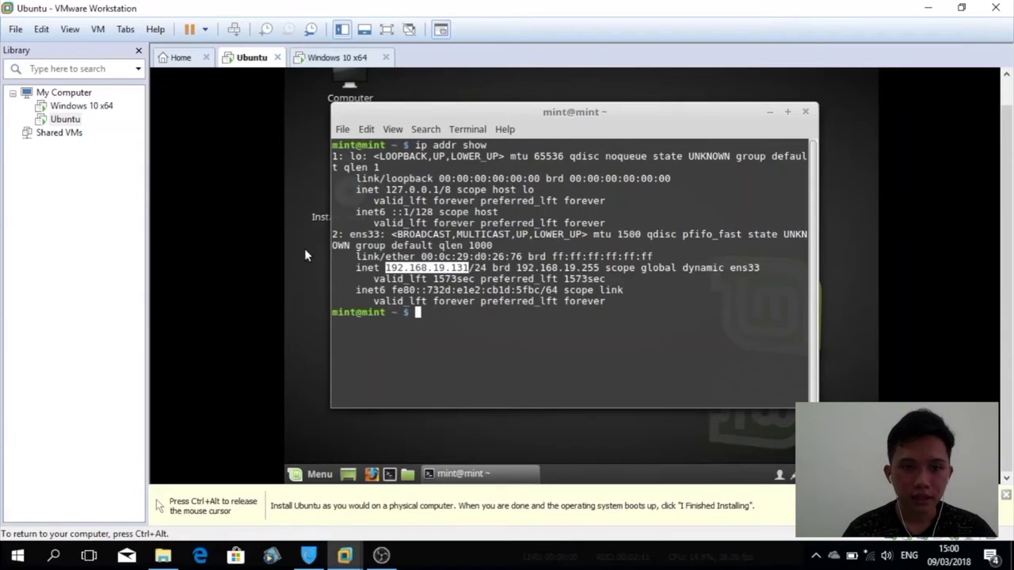
left_click(305, 252)
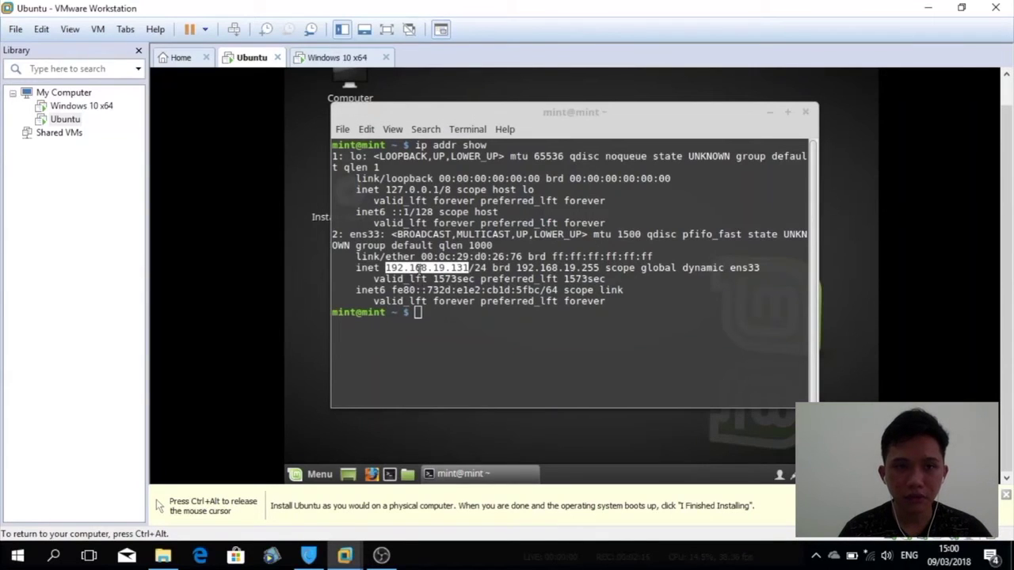
Ping the Linux Mint guest at 192.168.19.131 from the Command Prompt of the Windows 10 x64 virtual machine
left_click(328, 60)
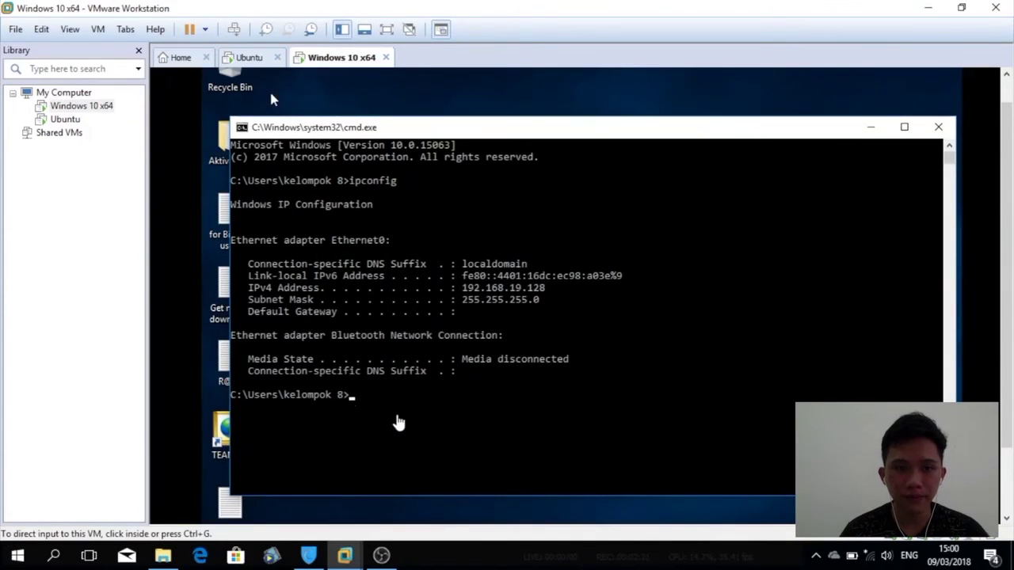
left_click(397, 413)
type("ping 19")
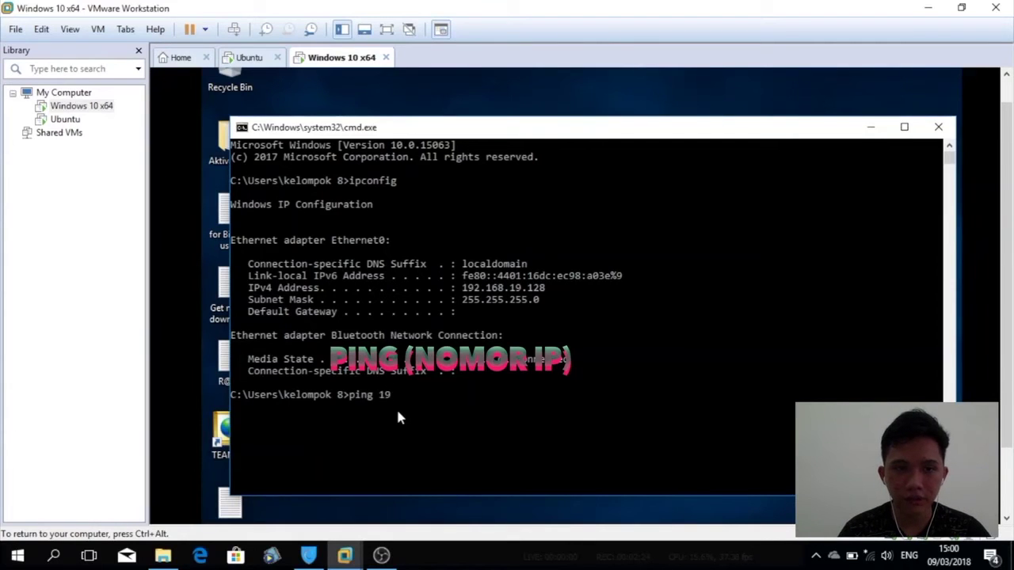
type("2.168")
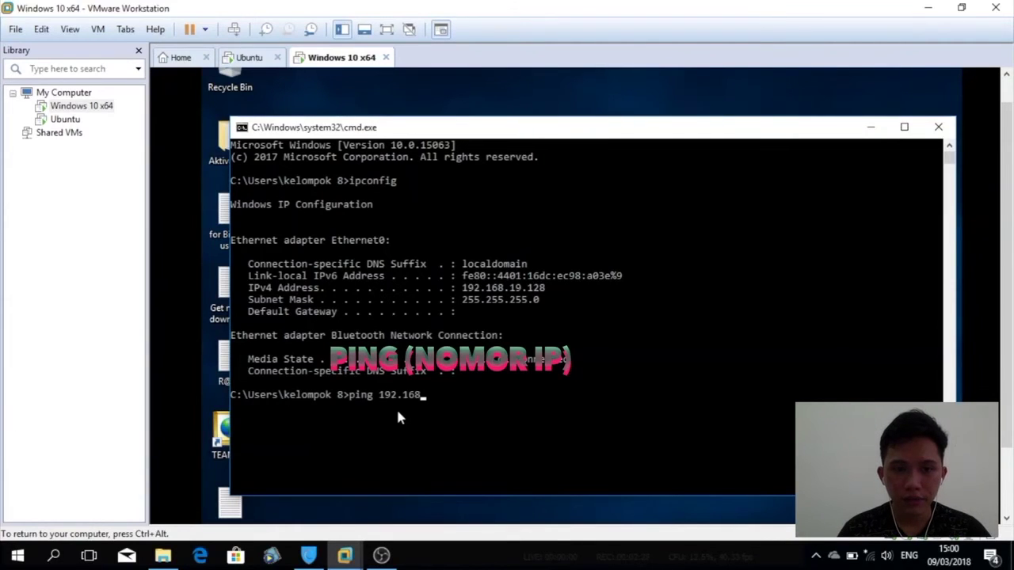
type(".")
type("19")
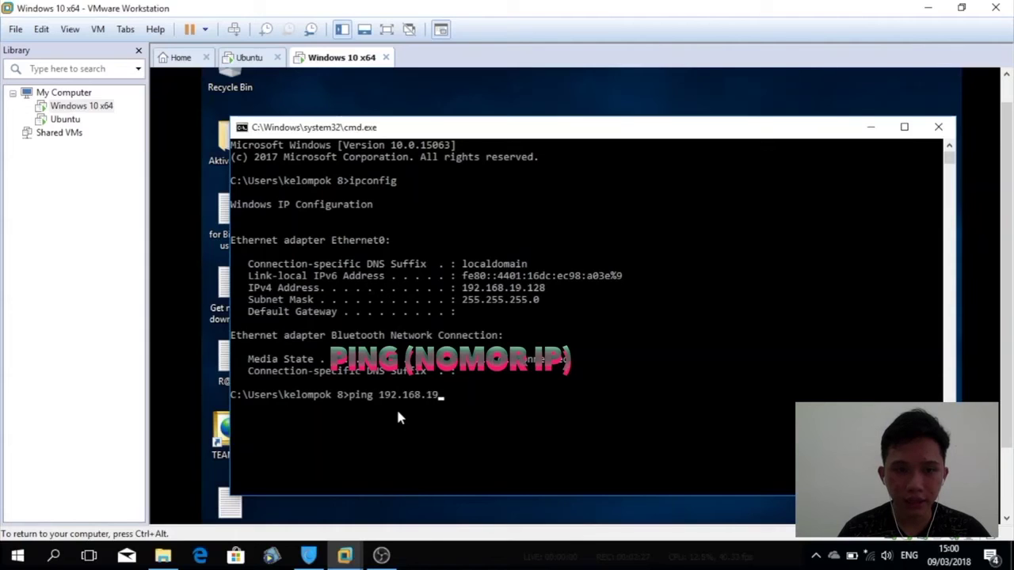
type(".131")
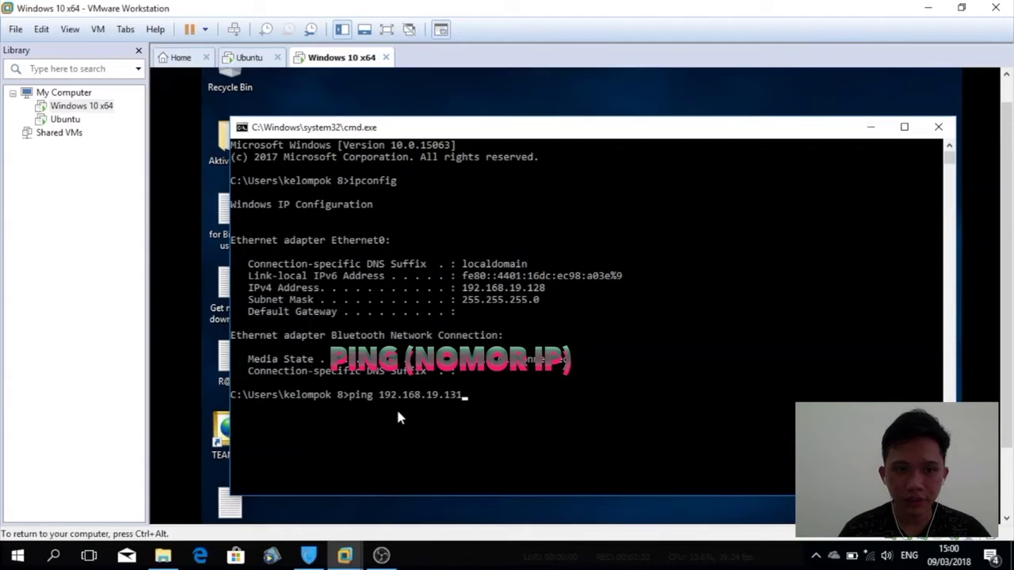
key("Return")
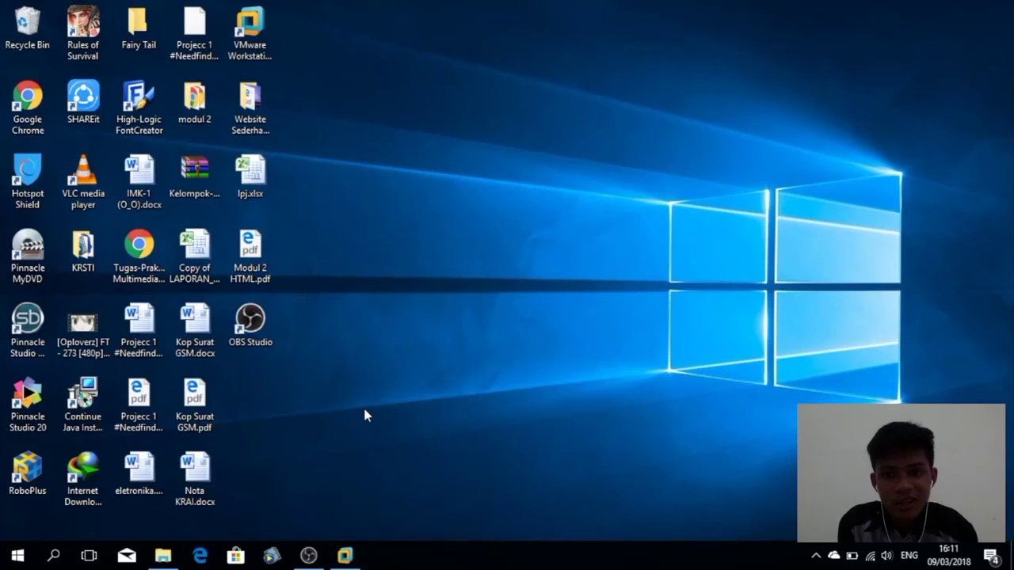
Return to VMware Workstation and review the Network Adapter connection in the suspended Ubuntu virtual machine's settings
left_click(345, 556)
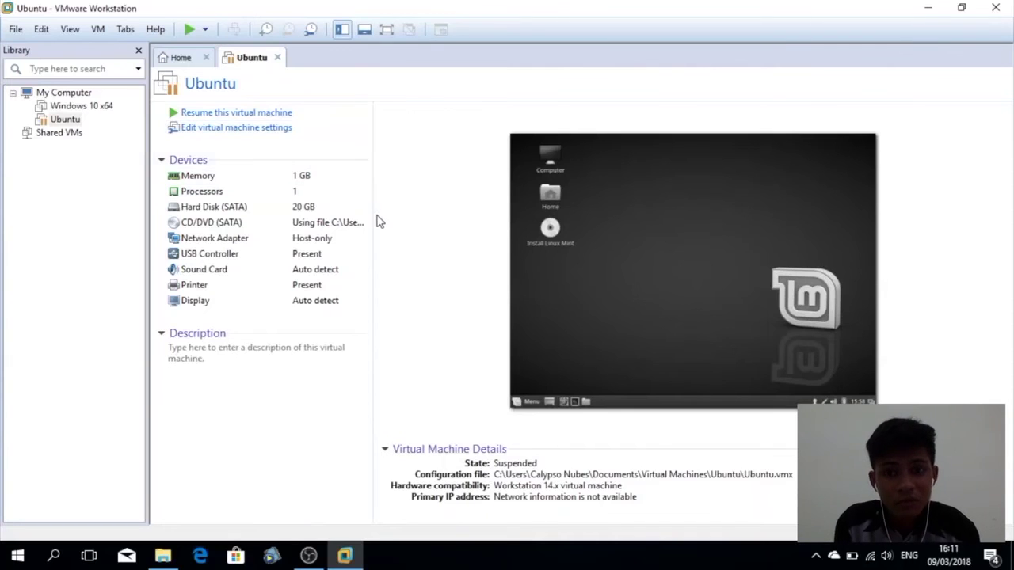
left_click(261, 128)
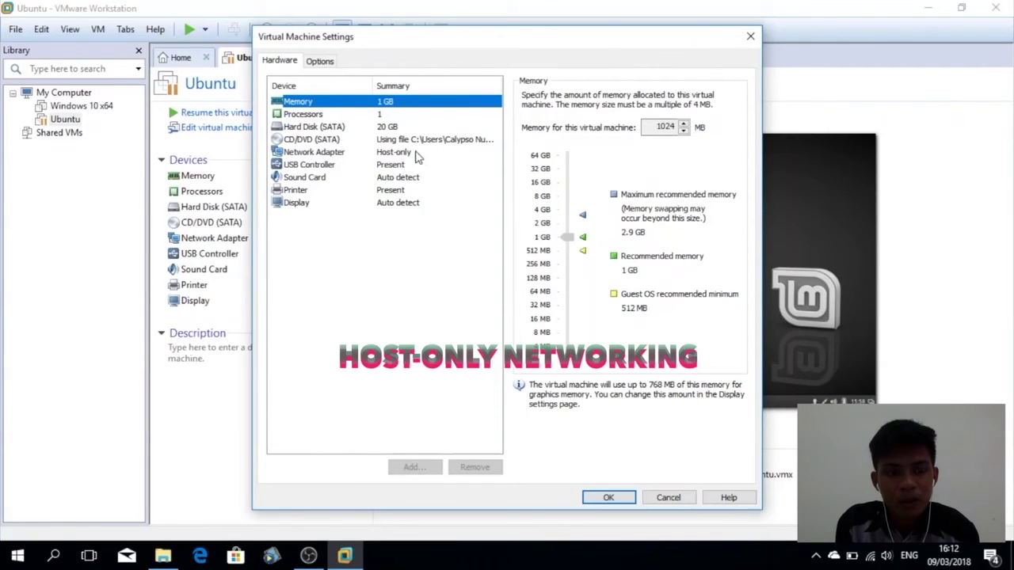
left_click(400, 154)
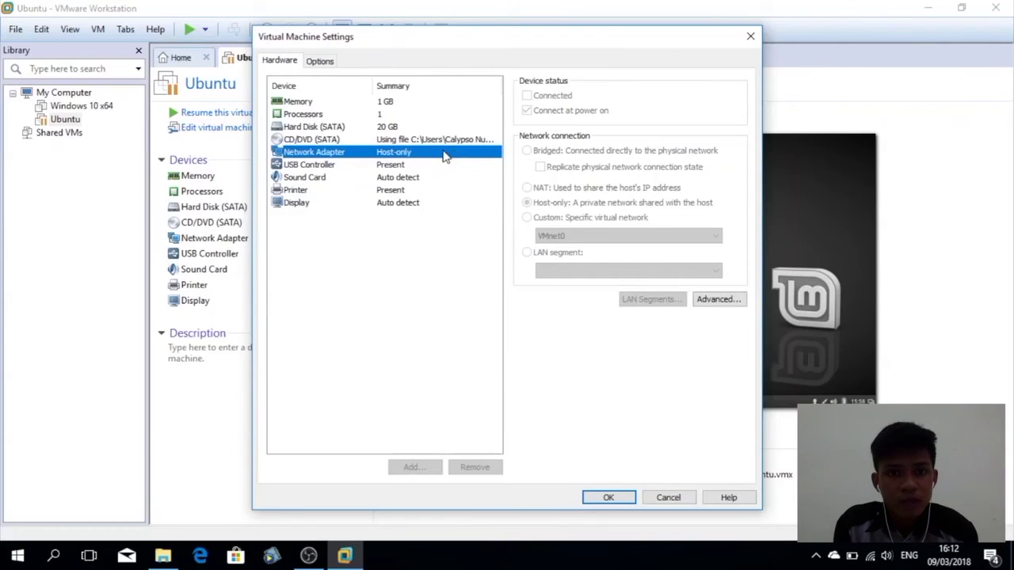
left_click(614, 502)
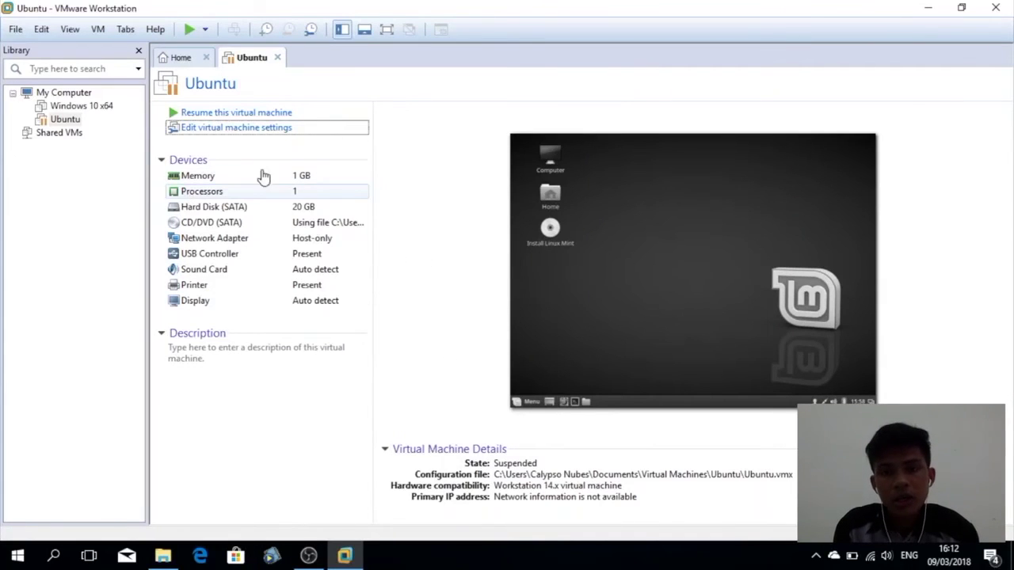
Minimize VMware Workstation and open the host's Control Panel by searching Windows for con
left_click(925, 9)
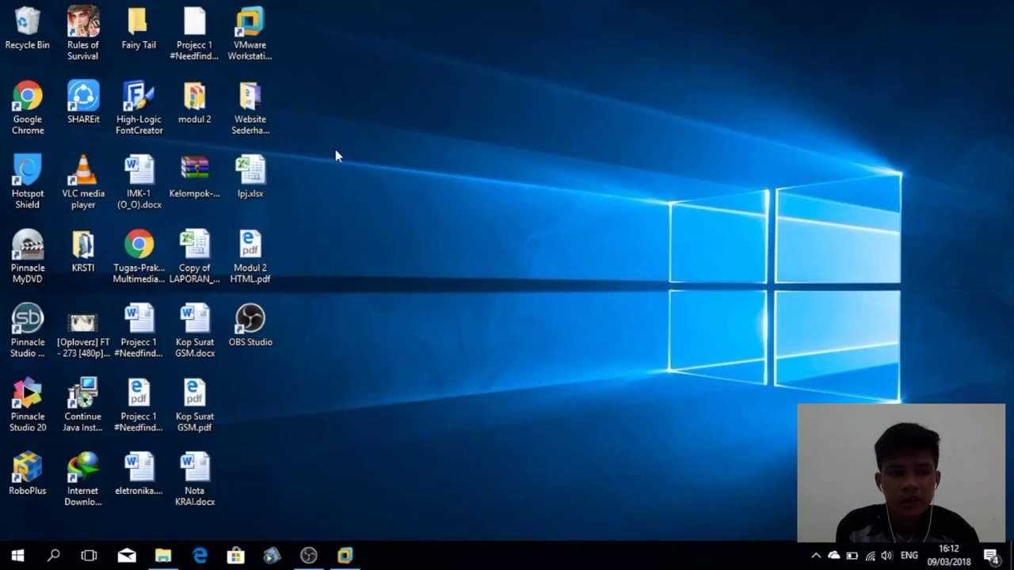
left_click(52, 557)
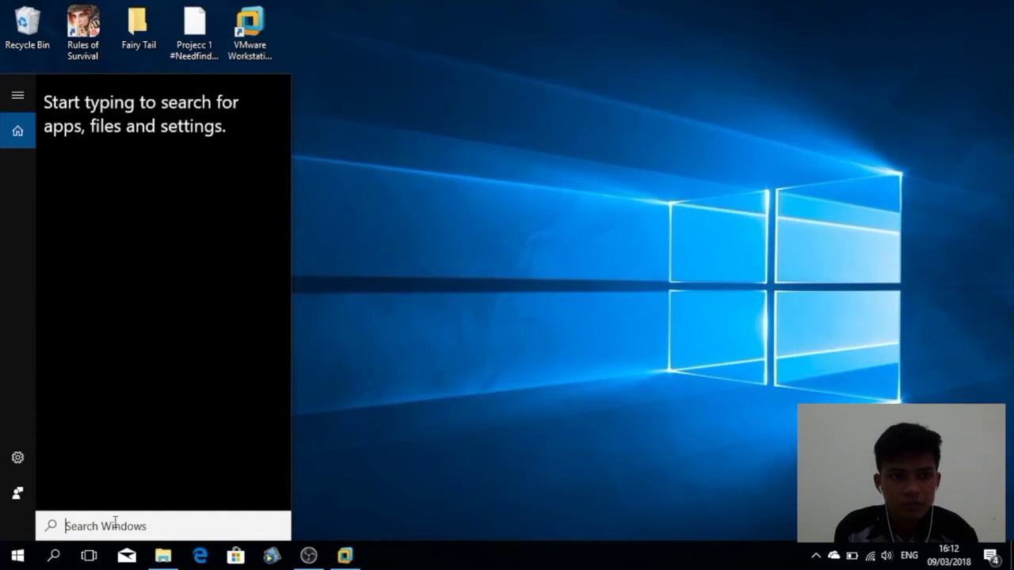
type("con")
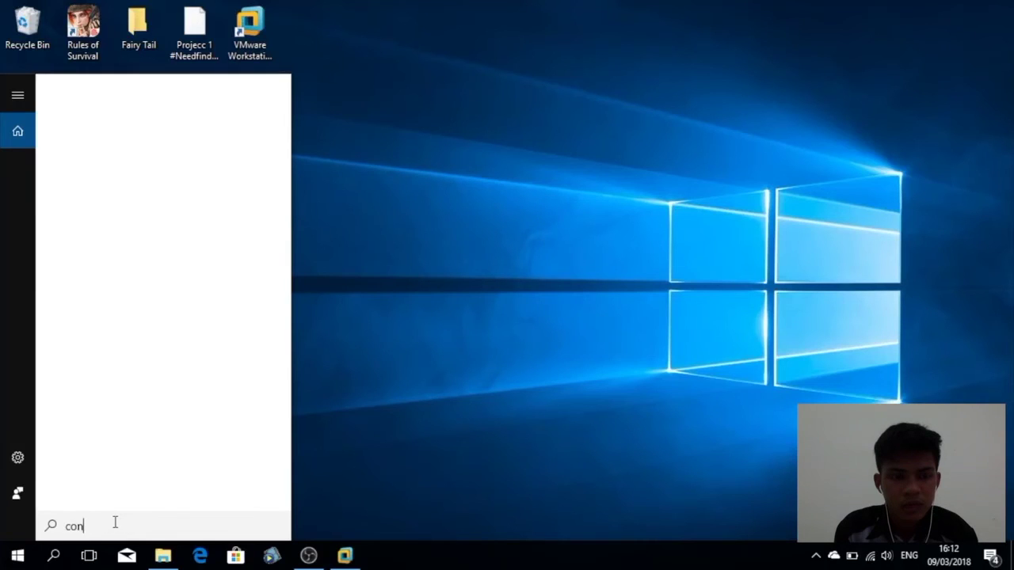
key("Return")
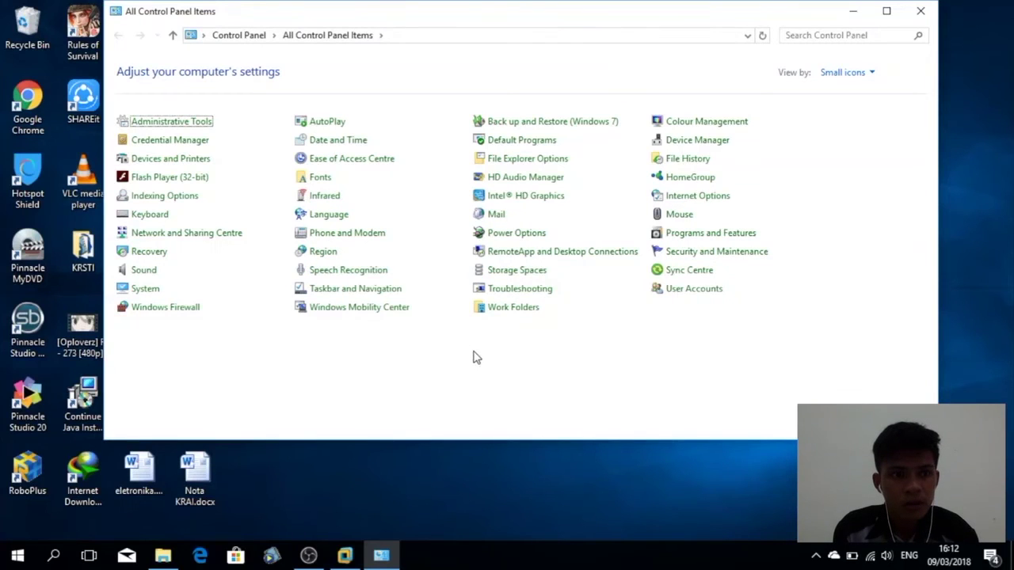
Turn off Windows Firewall on the host for both private and public networks
left_click(187, 314)
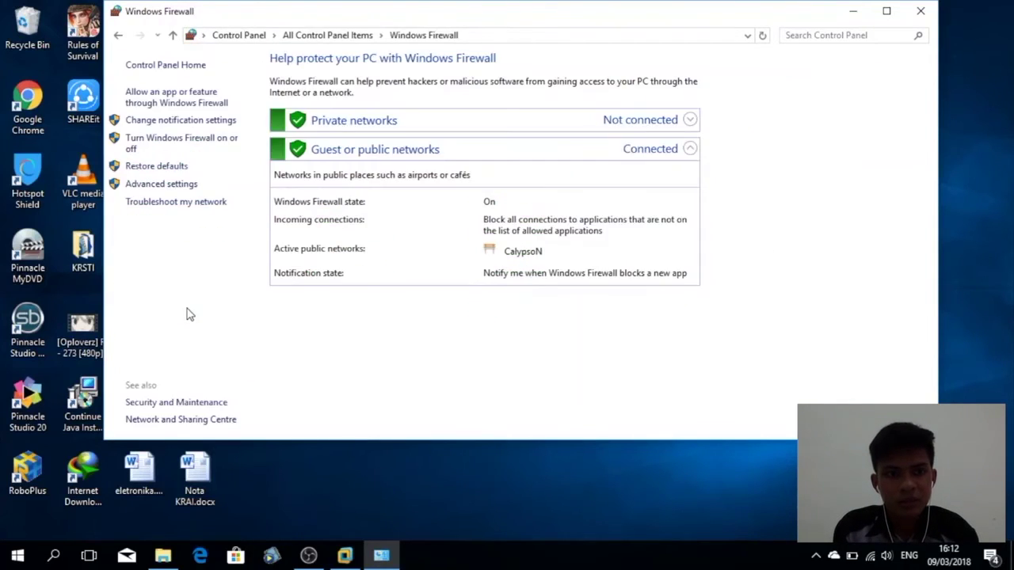
left_click(190, 145)
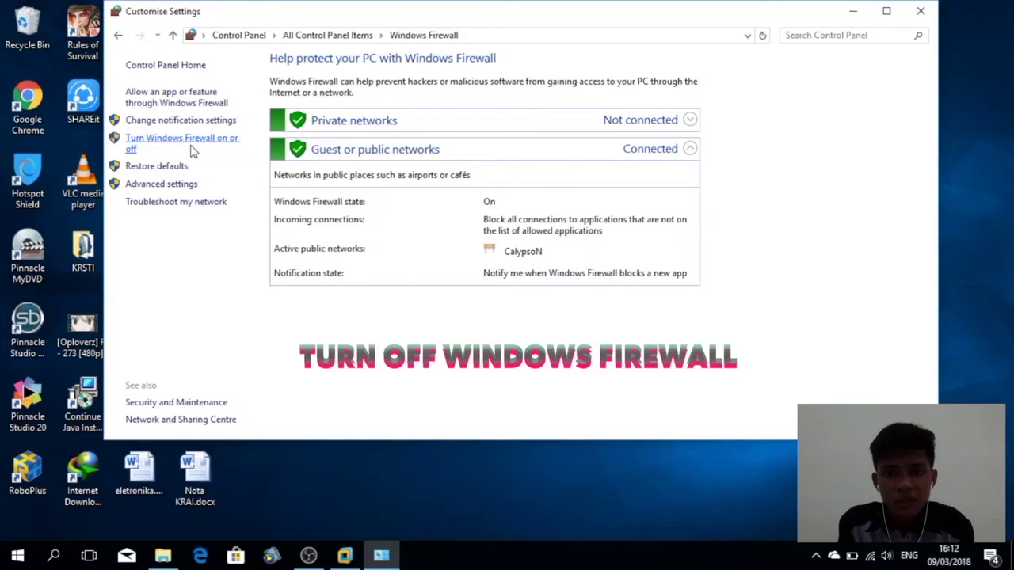
left_click(349, 172)
left_click(351, 262)
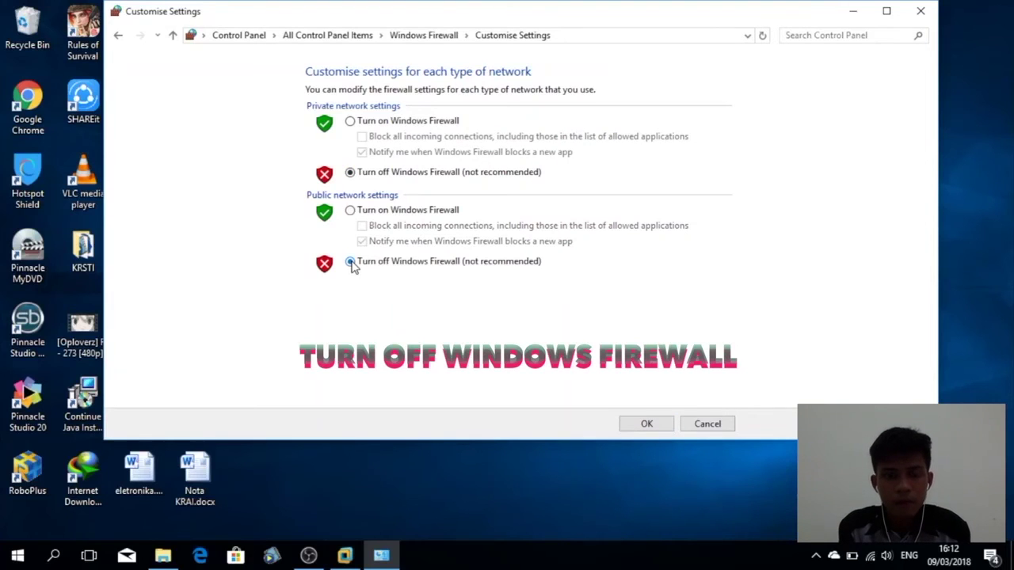
left_click(647, 425)
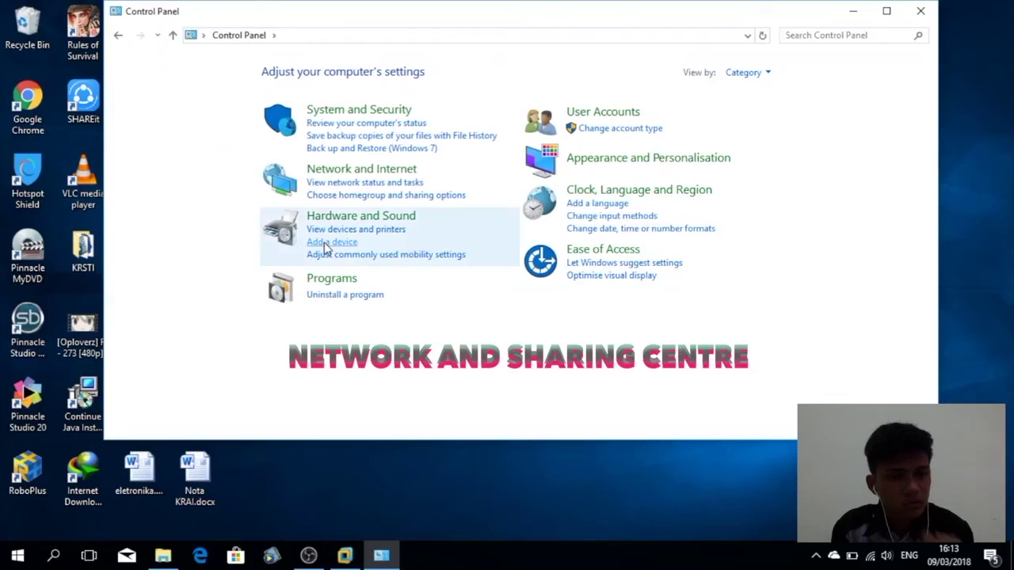
Display the host's network adapters through the adapter settings of Network and Sharing Centre
left_click(362, 172)
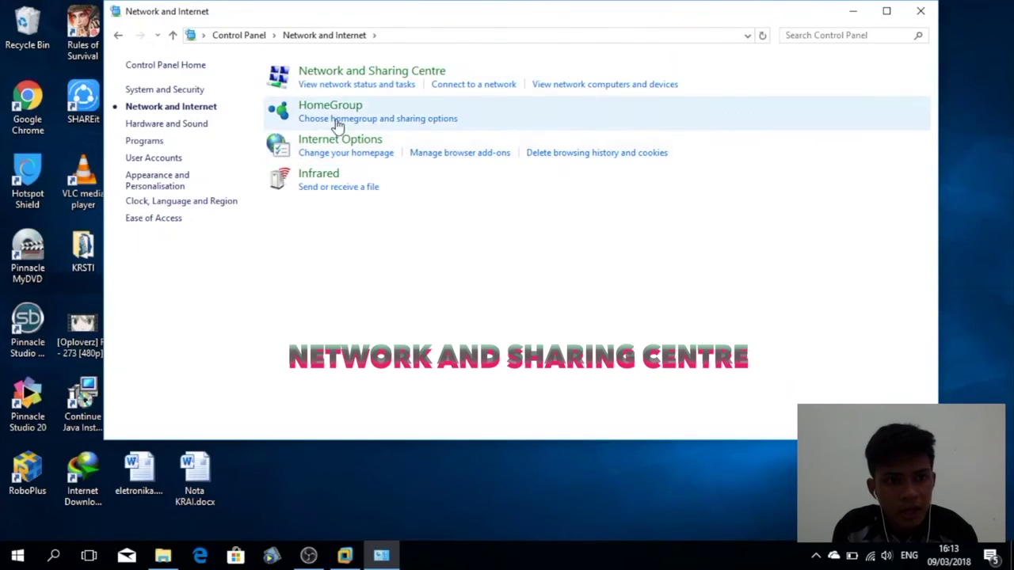
left_click(341, 73)
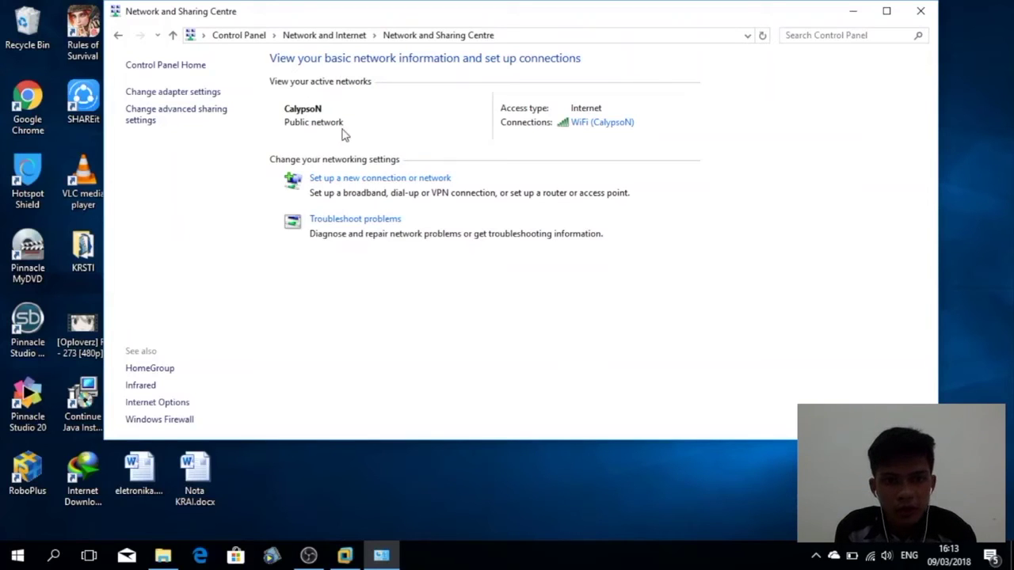
left_click(202, 97)
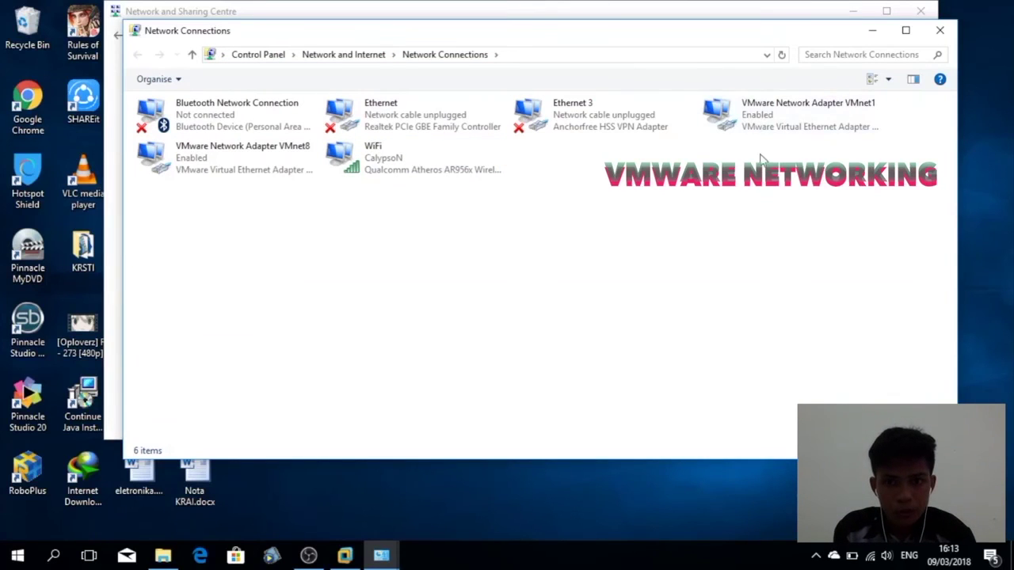
Open the Internet Protocol Version 4 (TCP/IPv4) properties of the VMware Network Adapter VMnet1
right_click(770, 123)
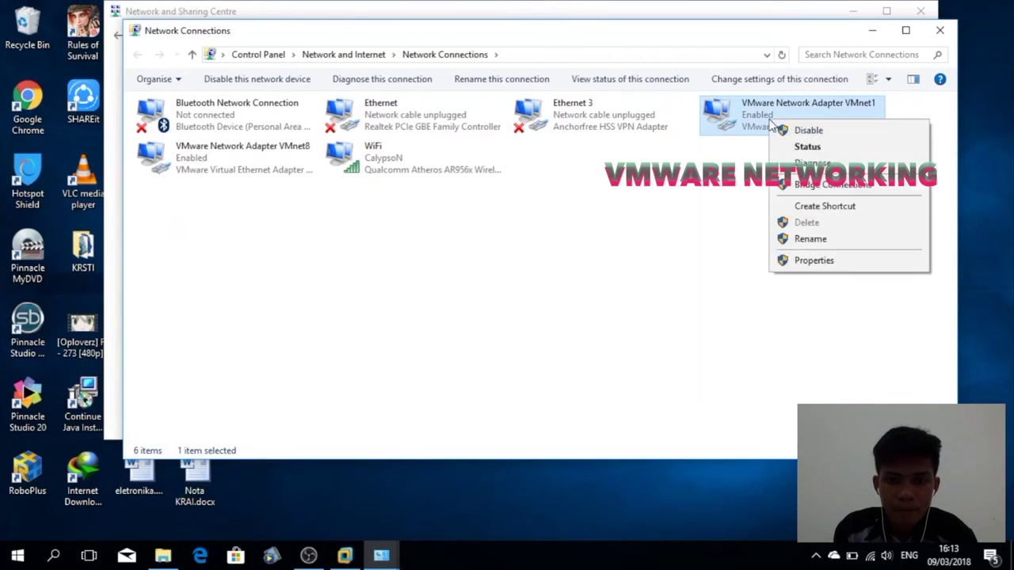
left_click(803, 260)
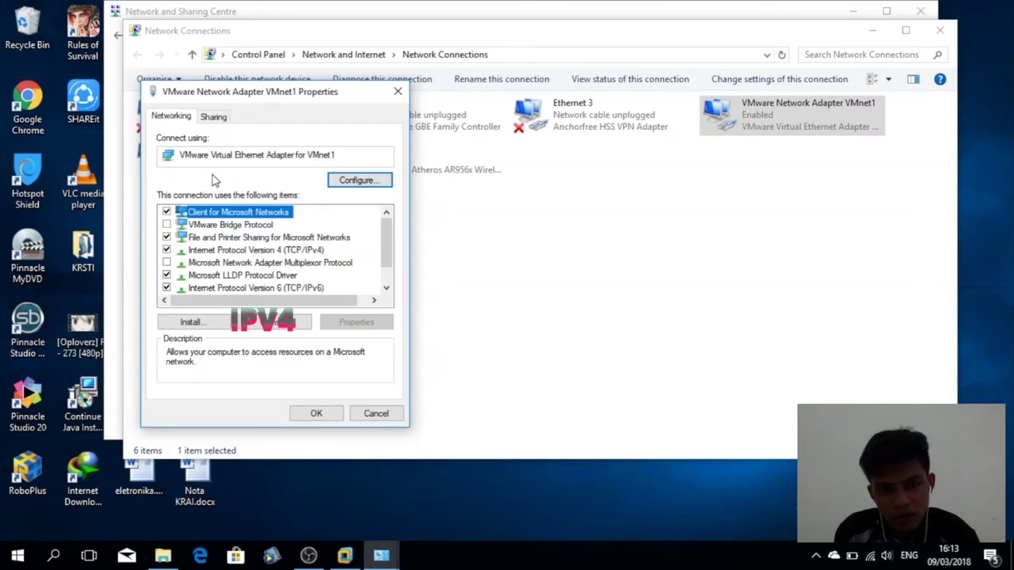
left_click(225, 252)
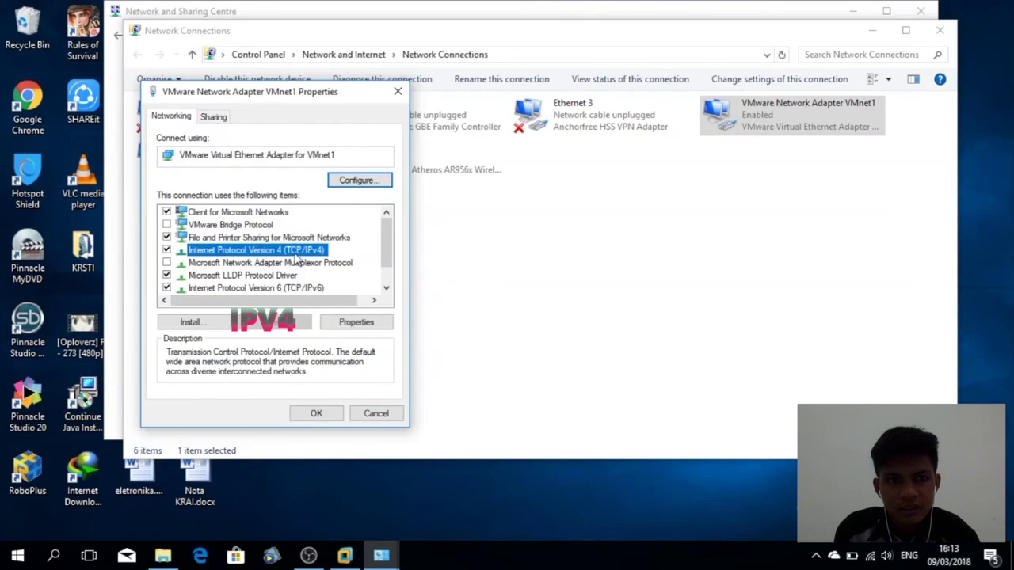
double_click(242, 250)
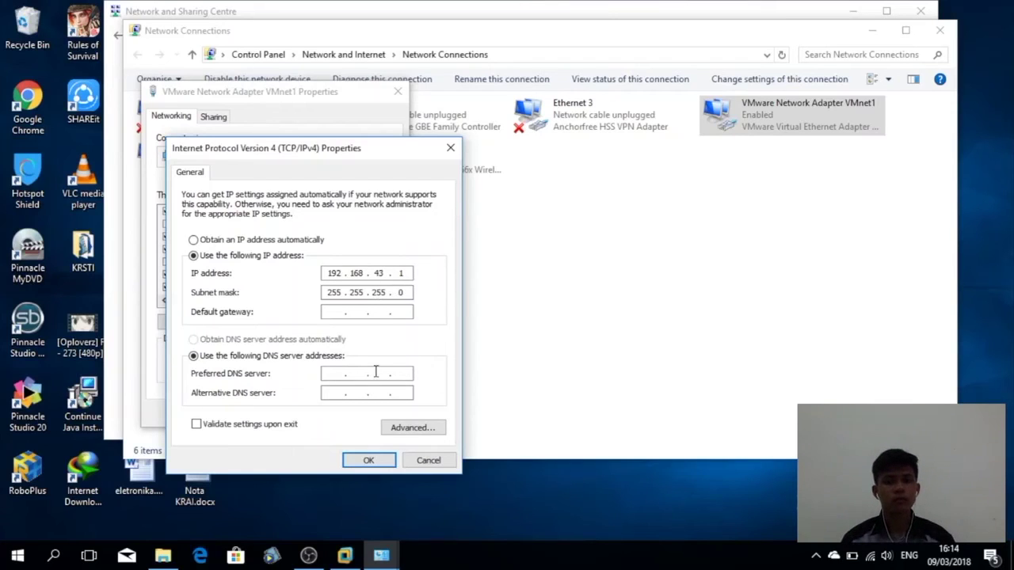
Accept the VMnet1 adapter's IPv4 and connection properties and close the host's network windows
left_click(368, 462)
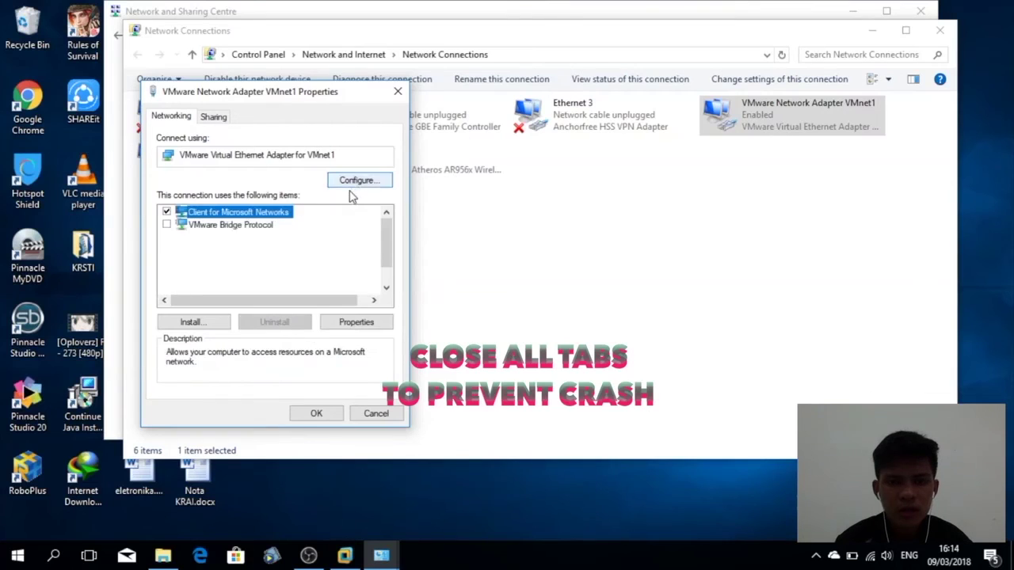
left_click(319, 413)
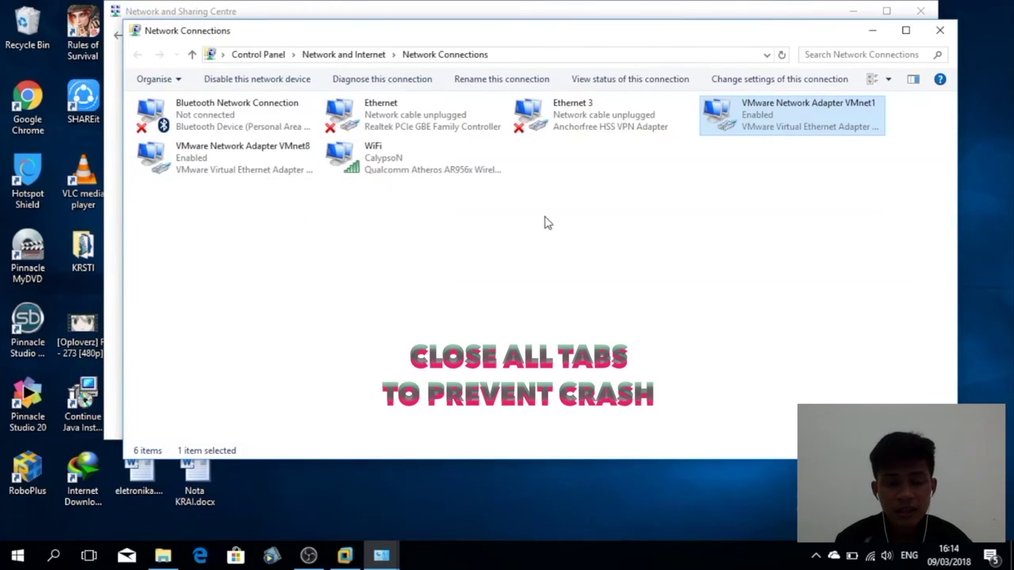
left_click(939, 31)
left_click(920, 15)
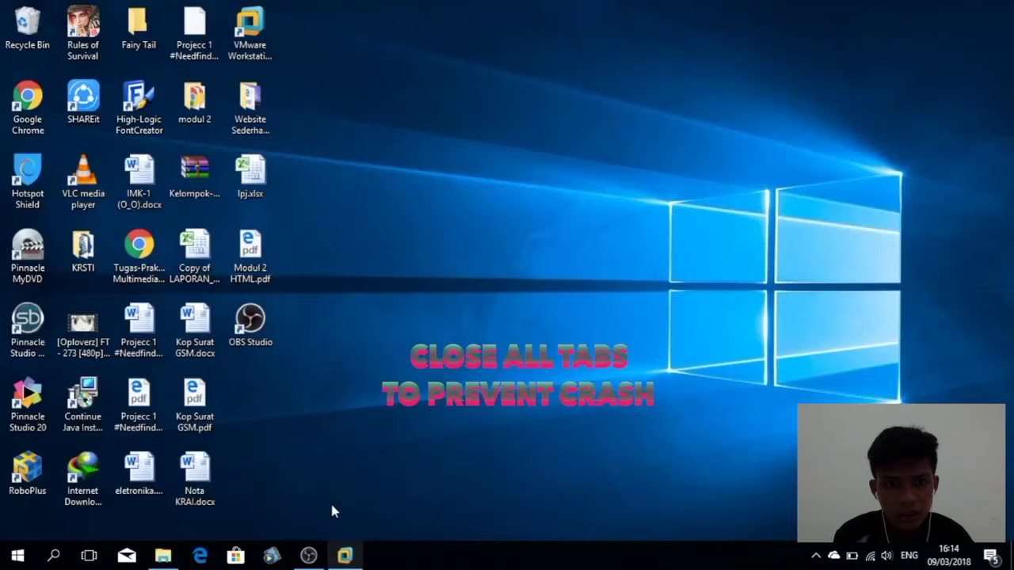
Switch to VMware Workstation, resume the suspended Ubuntu virtual machine and dismiss the removable devices hint
left_click(345, 555)
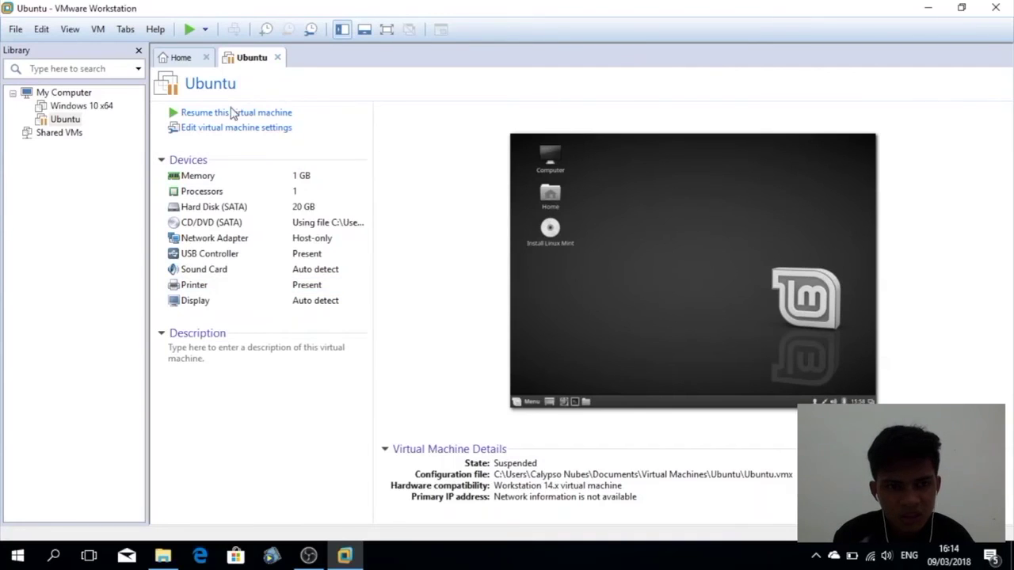
left_click(231, 117)
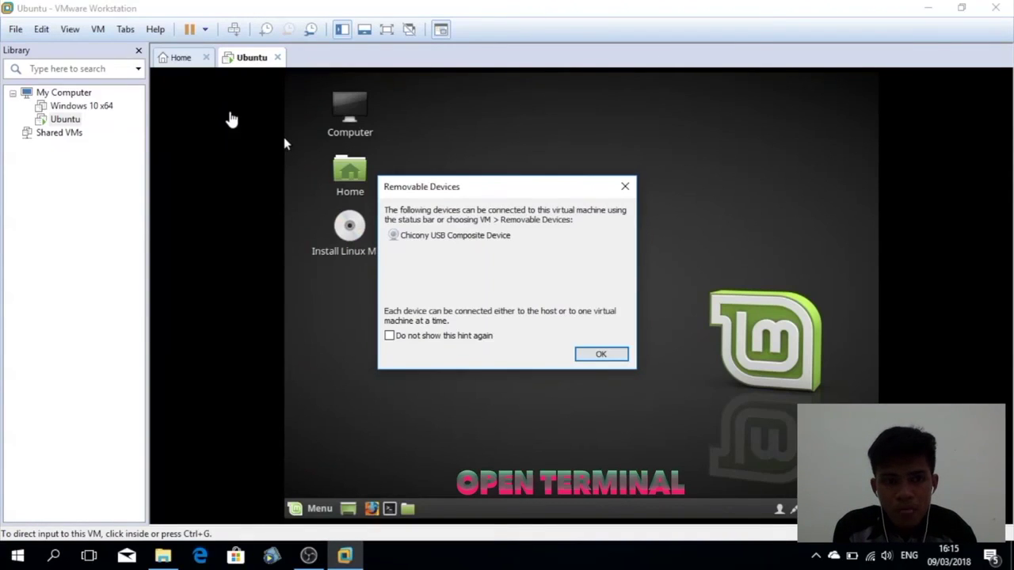
left_click(601, 354)
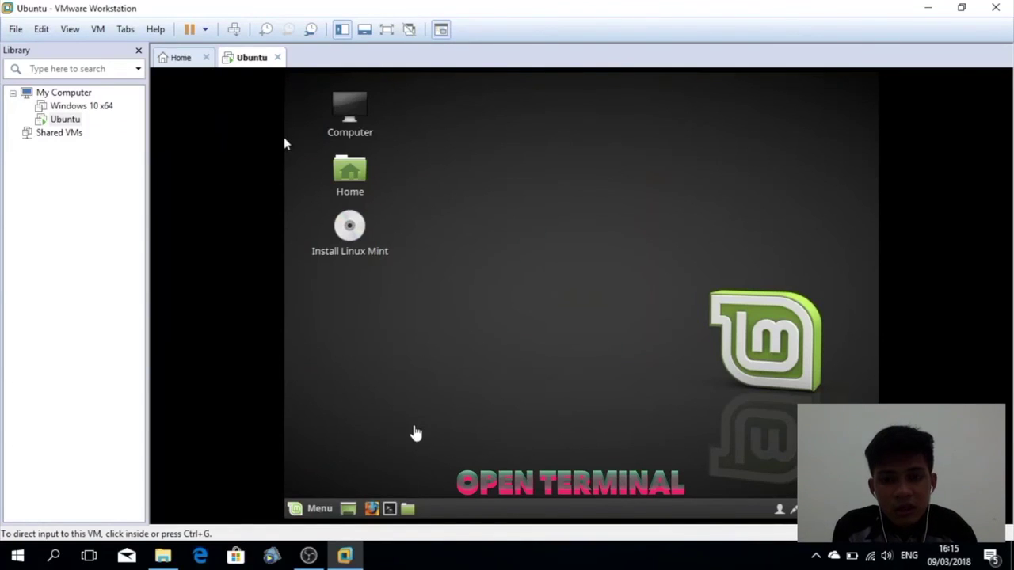
Bring up a terminal in the Linux Mint guest and launch the network manager with nmtui
left_click(415, 428)
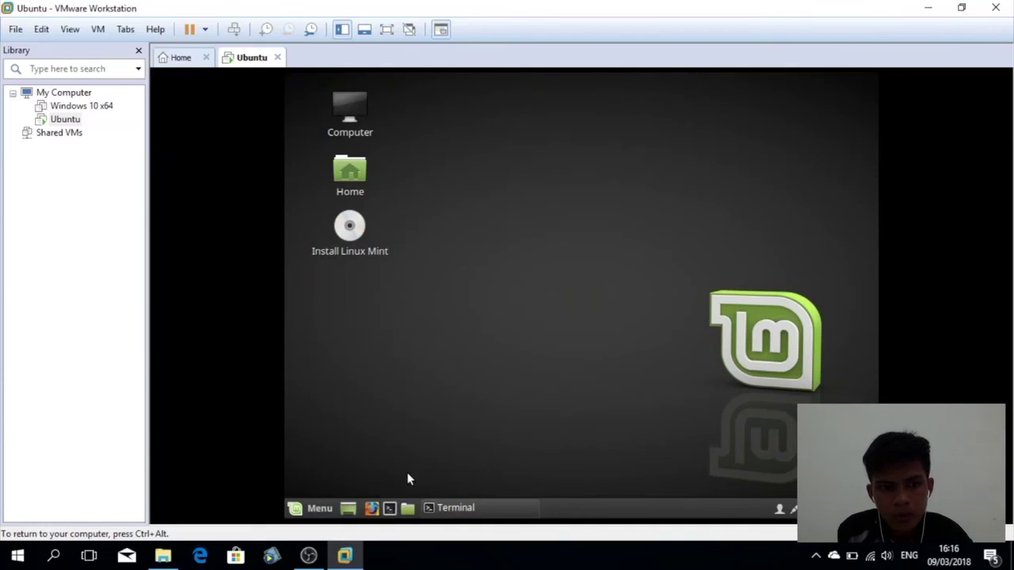
left_click(451, 509)
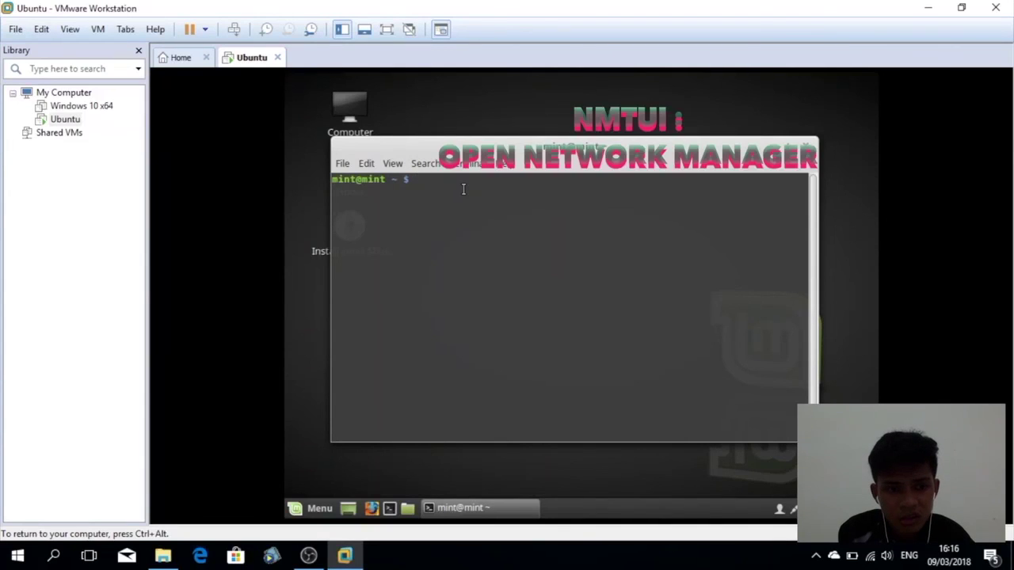
type("nmti")
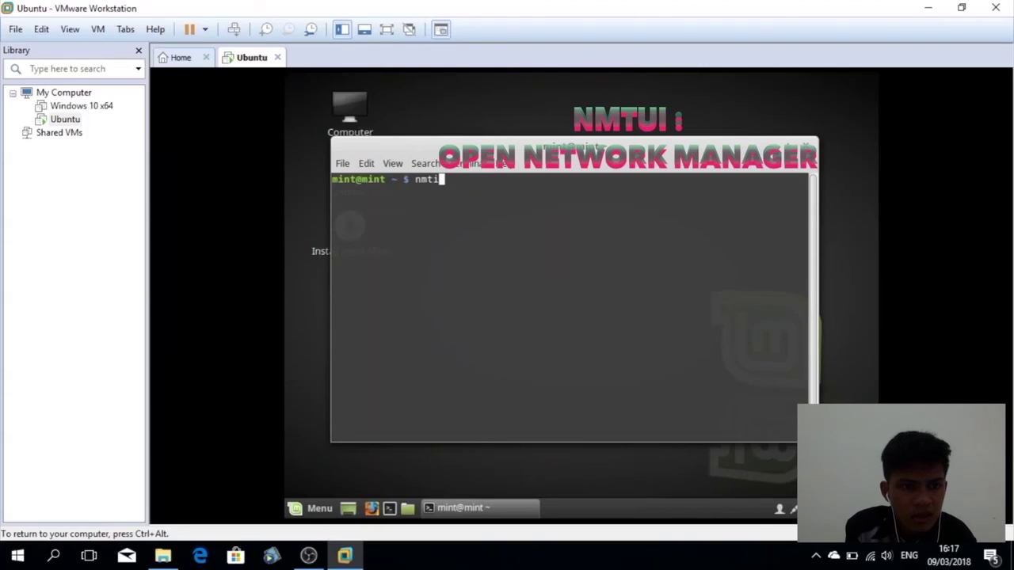
key("BackSpace")
type("ui")
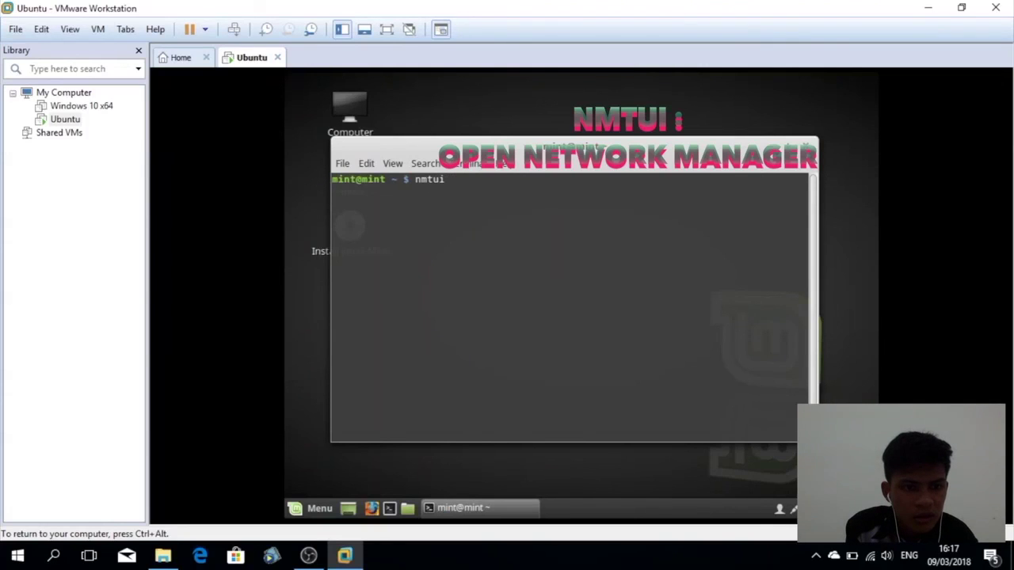
key("Return")
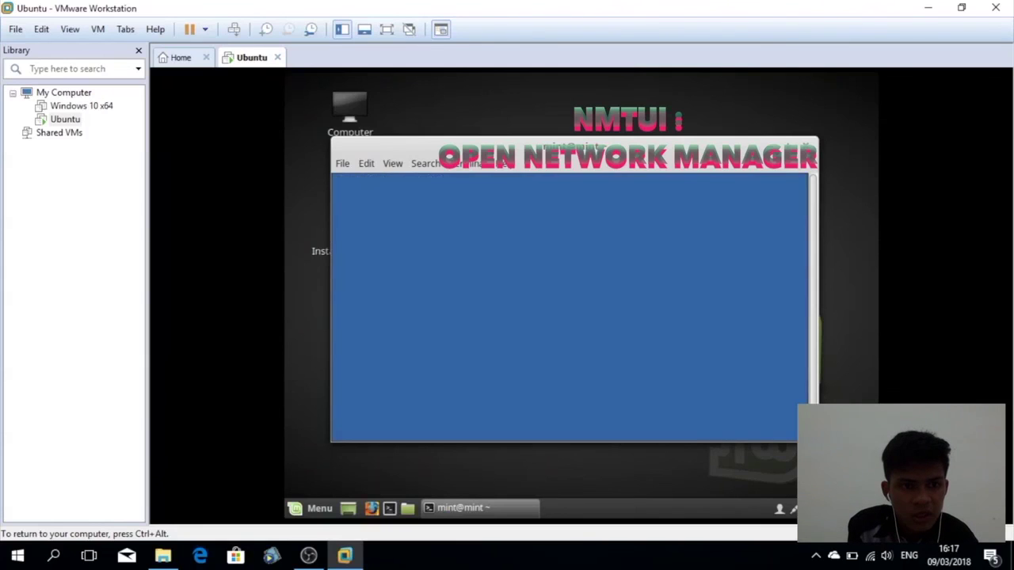
Edit Wired connection 1 and set its manual IPv4 address to 192.168.43.2/24
key("Return")
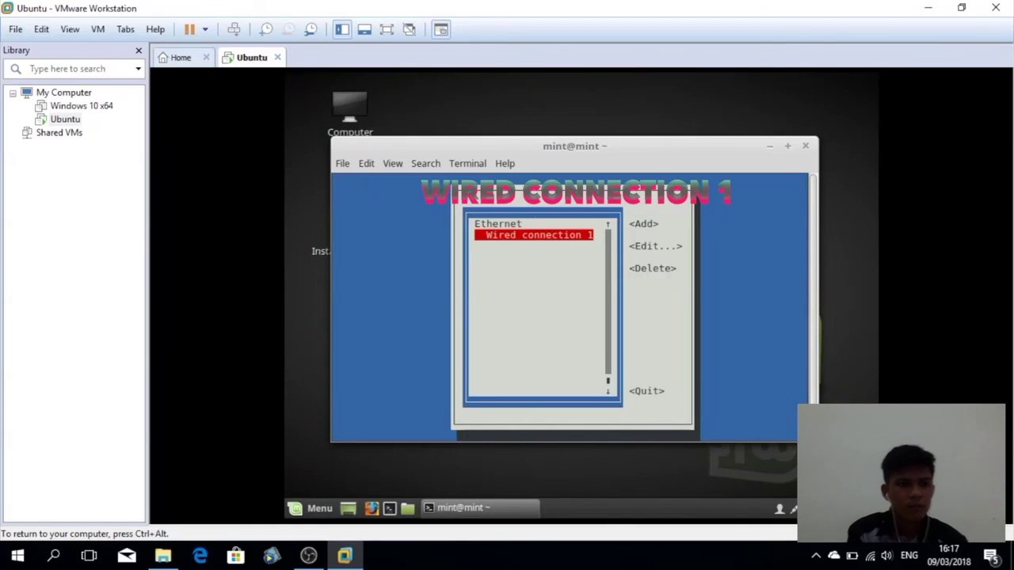
key("Return")
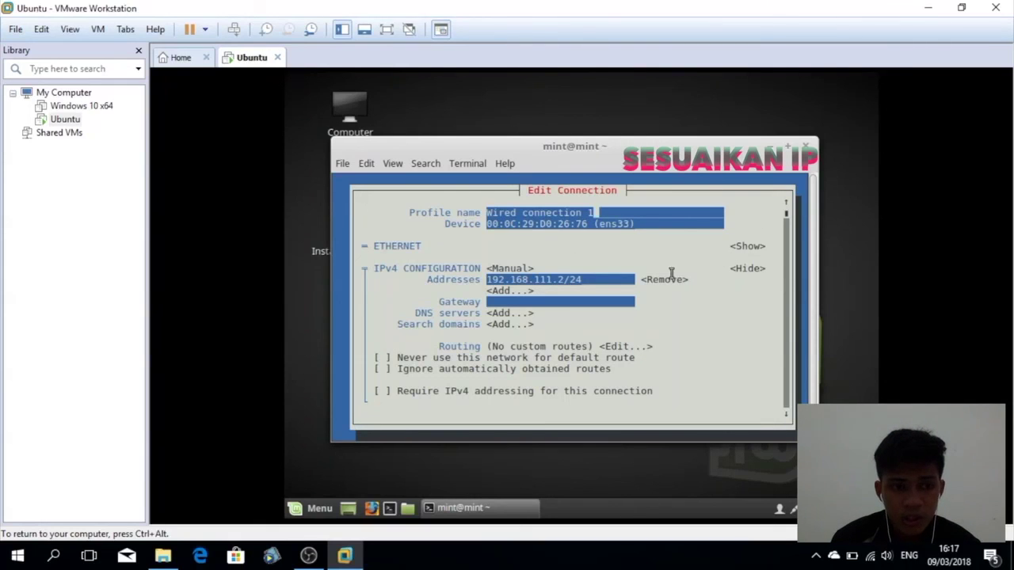
key("Tab")
key("Tab")
key("Tab")
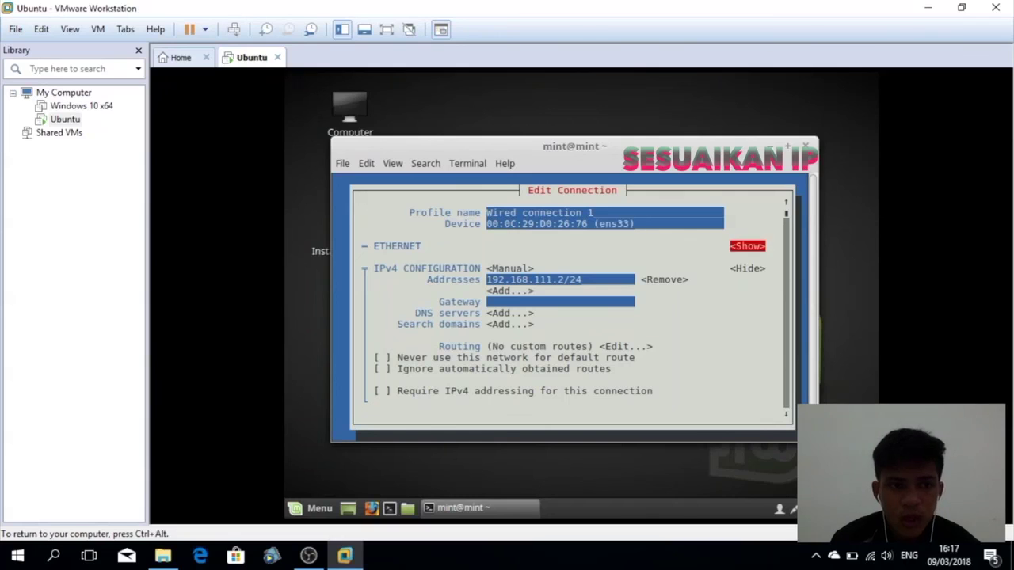
key("Tab")
key("Tab")
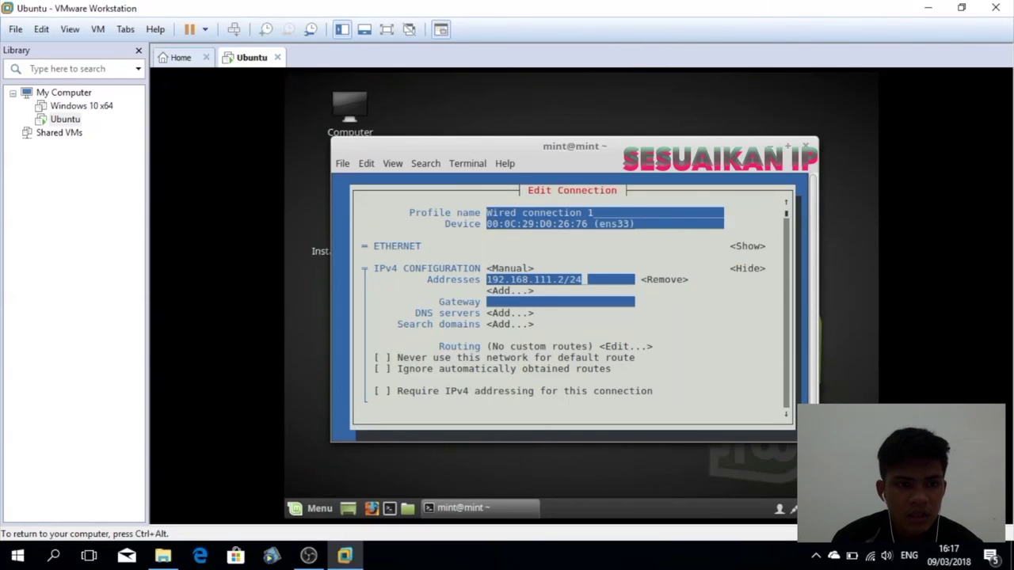
key("Left")
key("Left")
key("Left")
key("Left")
key("Left")
key("Left")
key("BackSpace")
key("BackSpace")
key("Right")
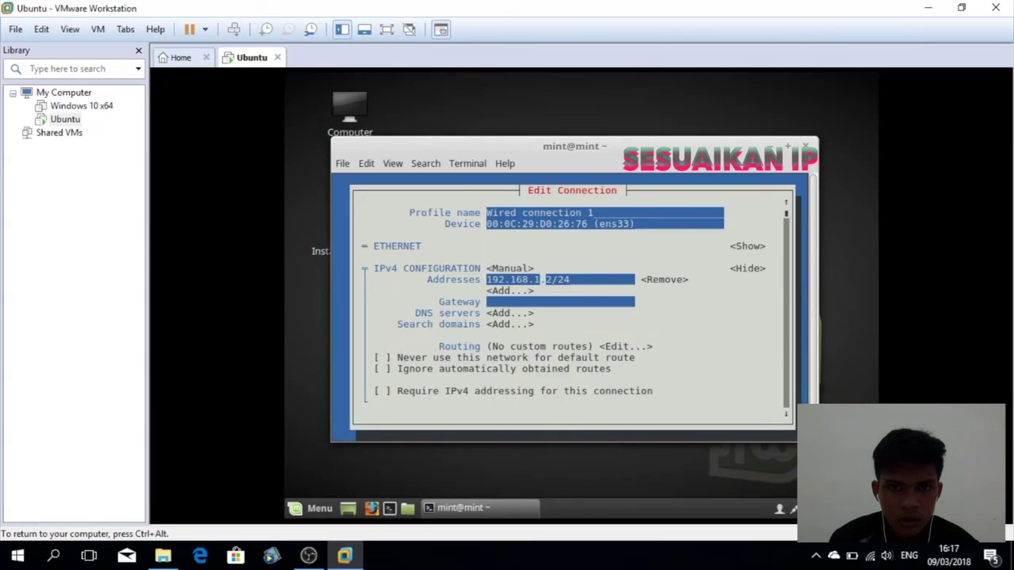
key("BackSpace")
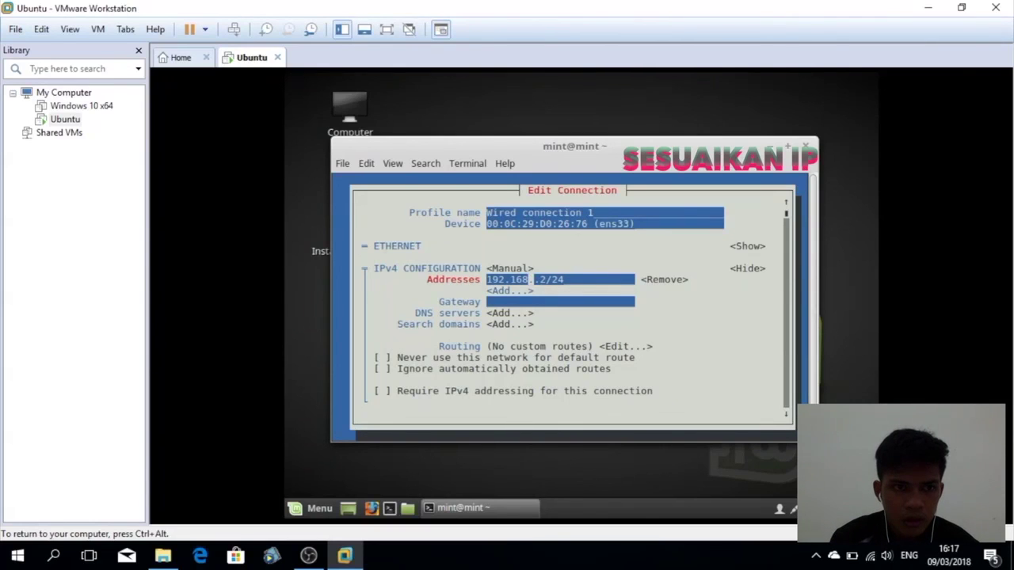
type("4")
key("BackSpace")
key("Right")
type("43")
key("Right")
key("Right")
key("Right")
key("Right")
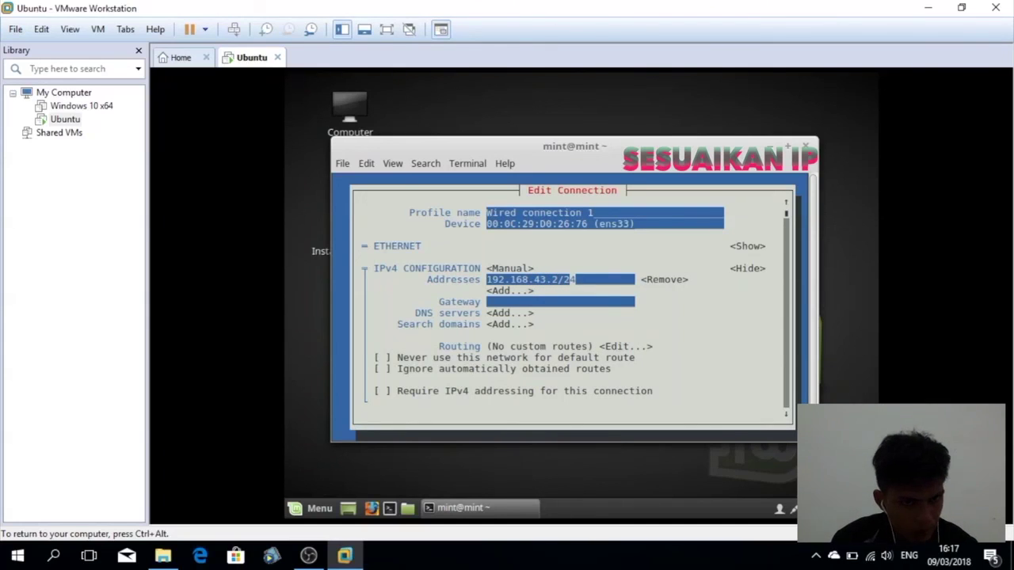
Save the edited Wired connection 1 profile, leaving its gateway and DNS servers empty
key("Tab")
key("Tab")
key("Tab")
key("Tab")
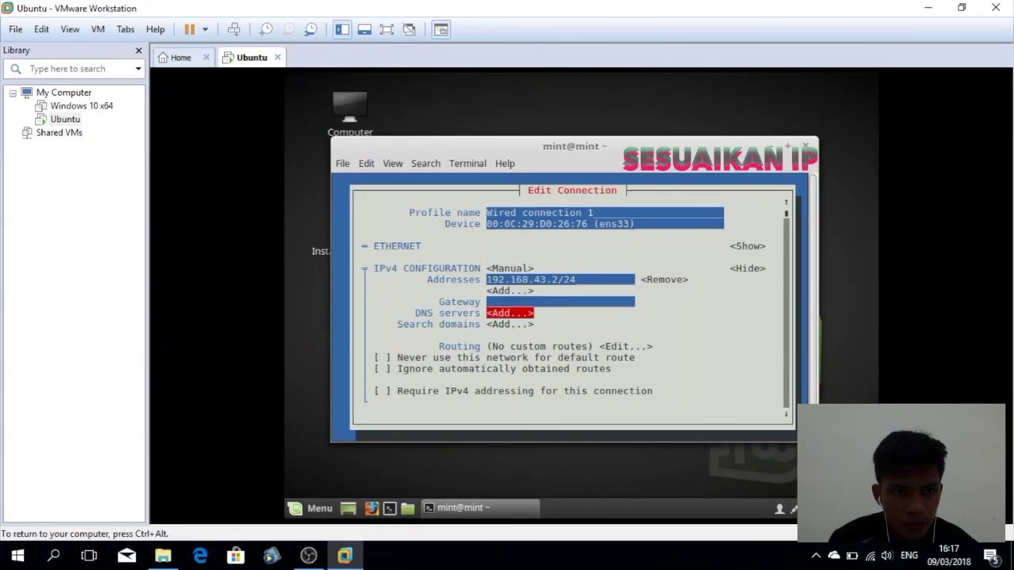
key("Tab")
key("Tab")
key("Tab")
key("Tab")
key("Tab")
key("Tab")
key("Tab")
key("Tab")
key("Tab")
key("Tab")
key("Tab")
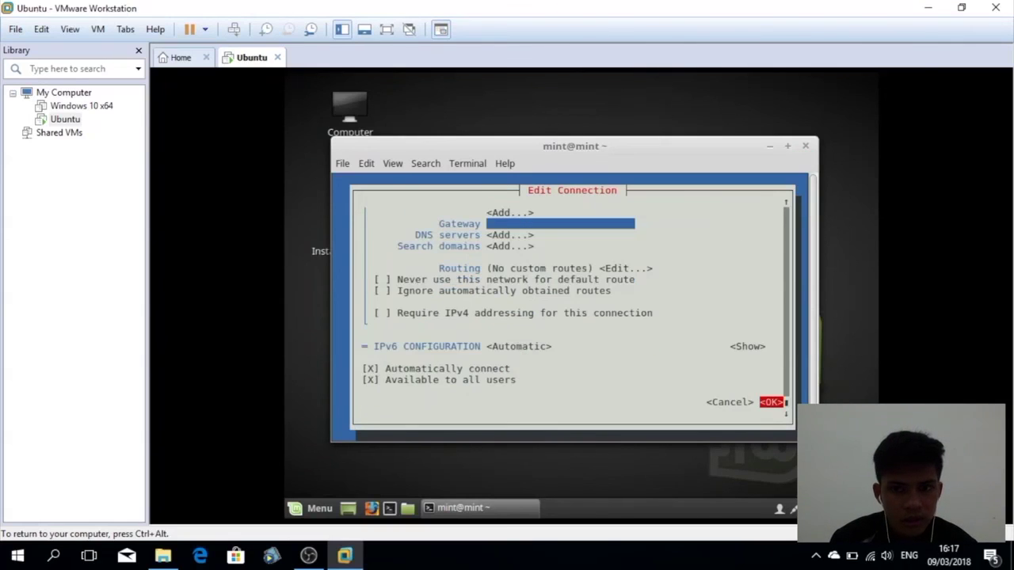
key("Return")
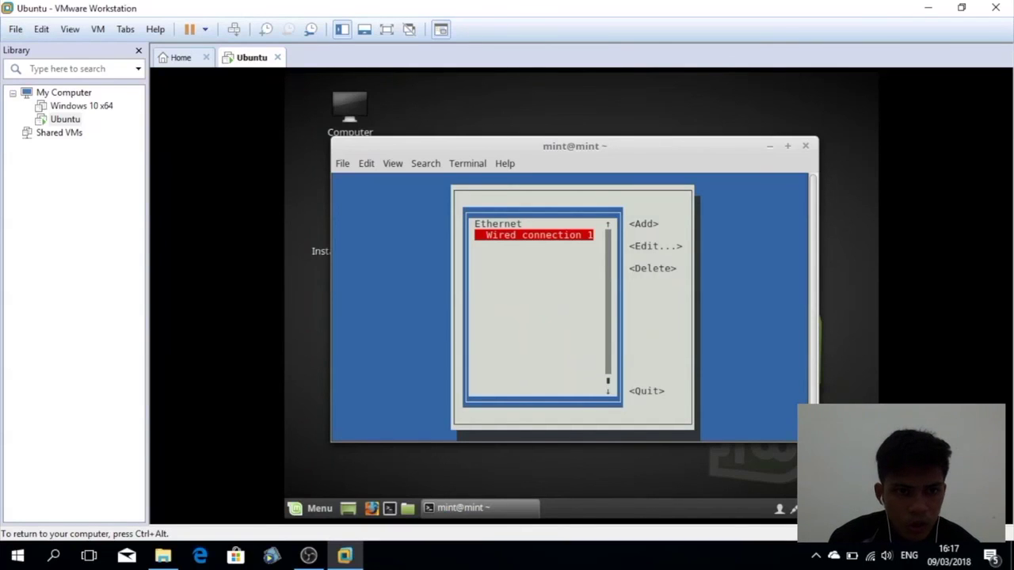
Quit nmtui and display the guest's IP configuration with ifconfig
key("Tab")
key("Tab")
key("Tab")
key("Tab")
key("Return")
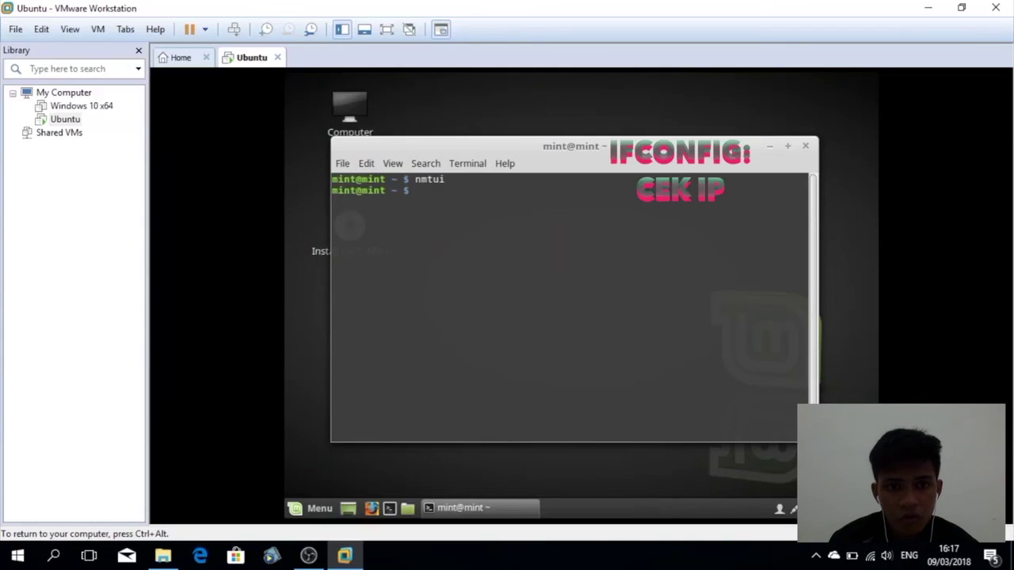
type("ifconfig")
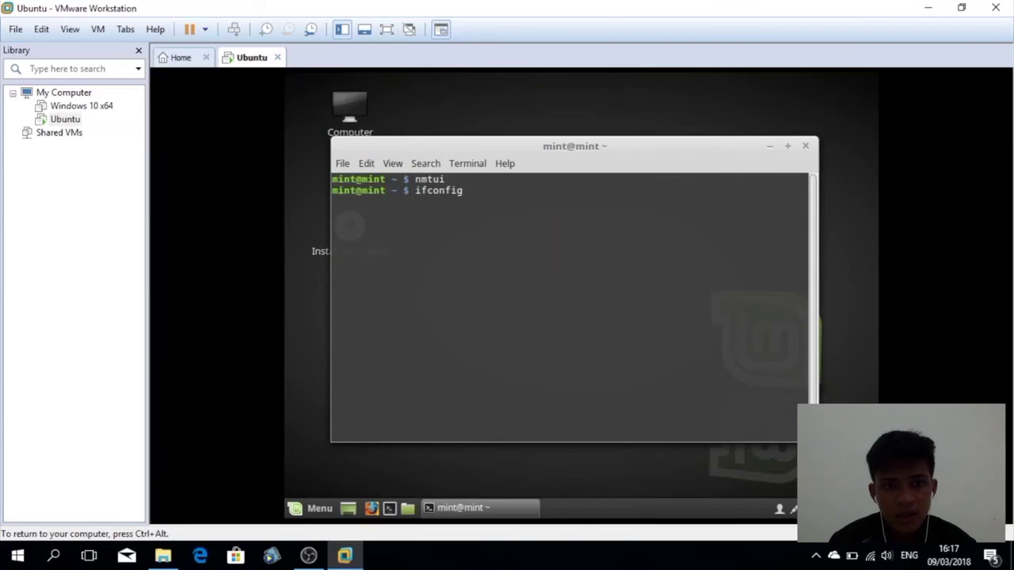
key("Return")
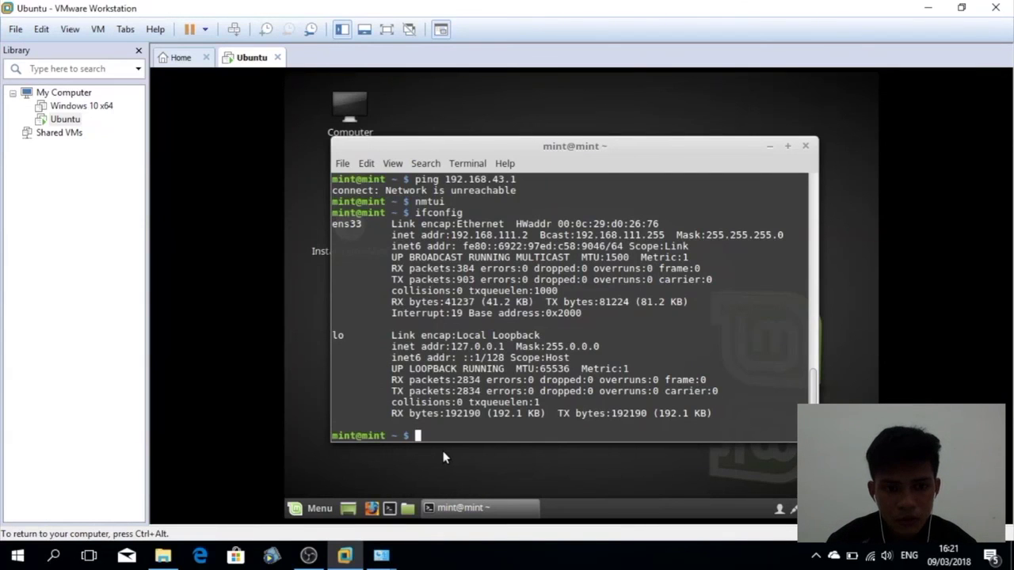
Test the guest's connection to the host by pinging 192.168.111.1
type("ping")
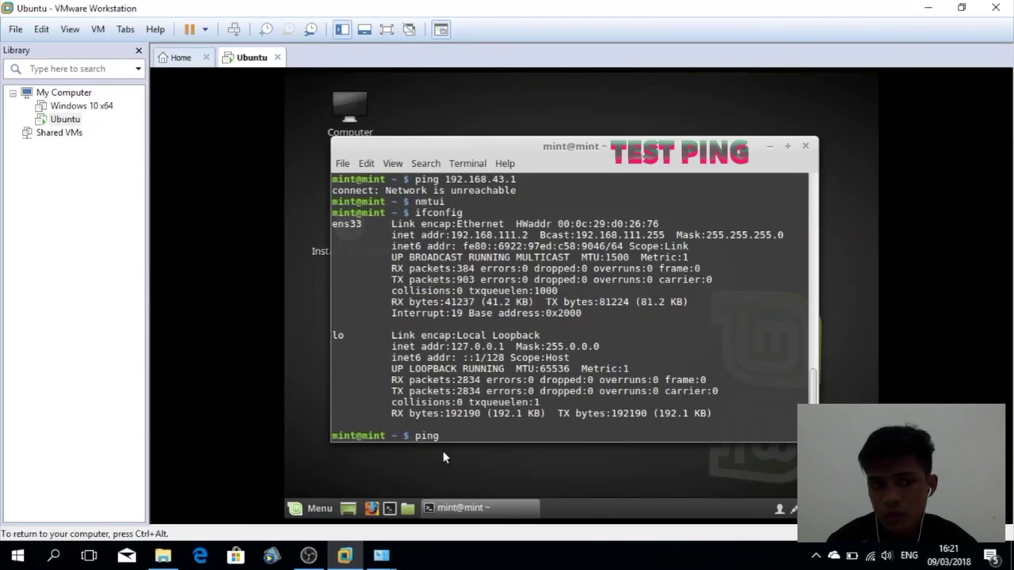
type(" 19")
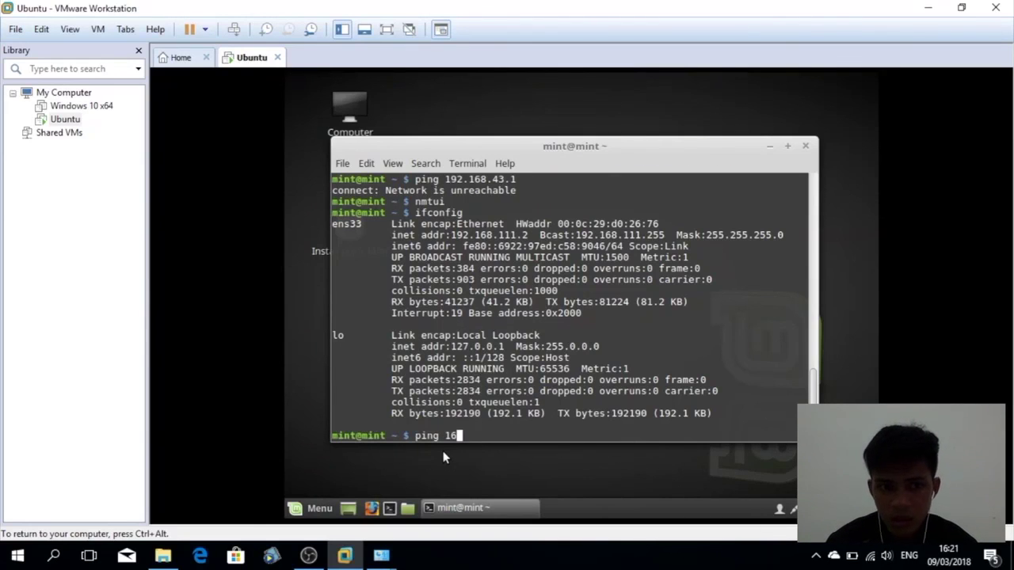
type("2")
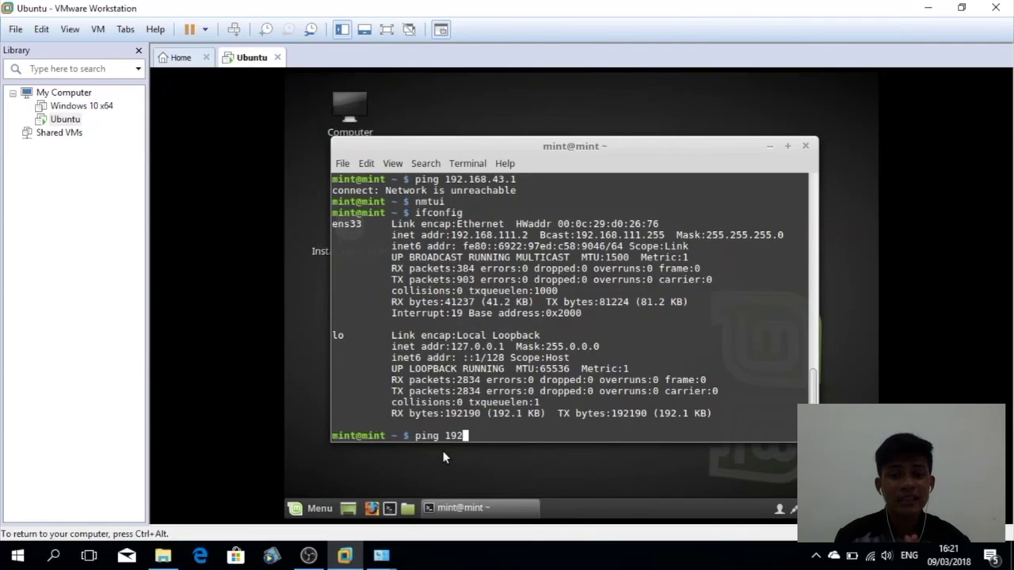
type(".168.")
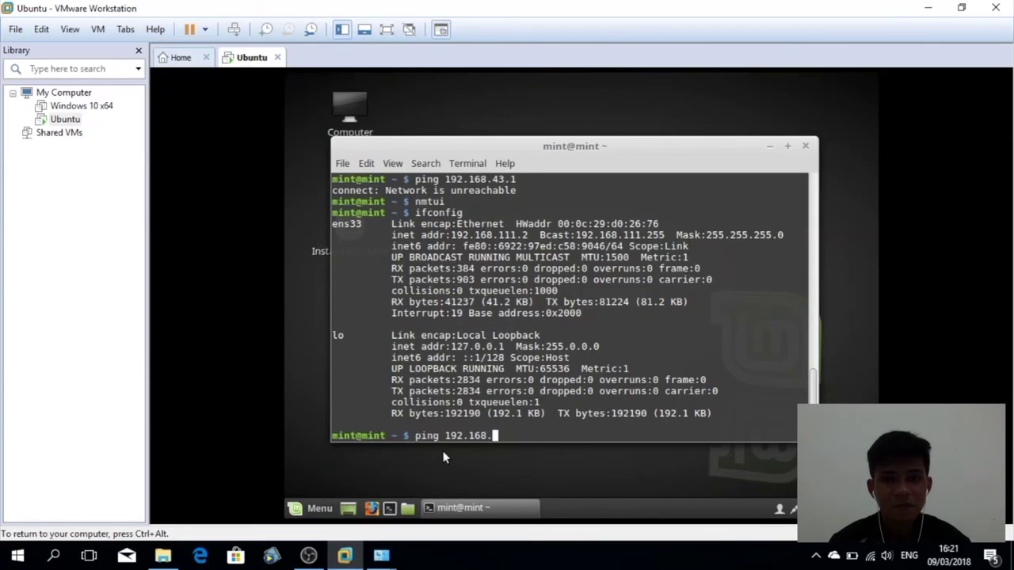
type("111")
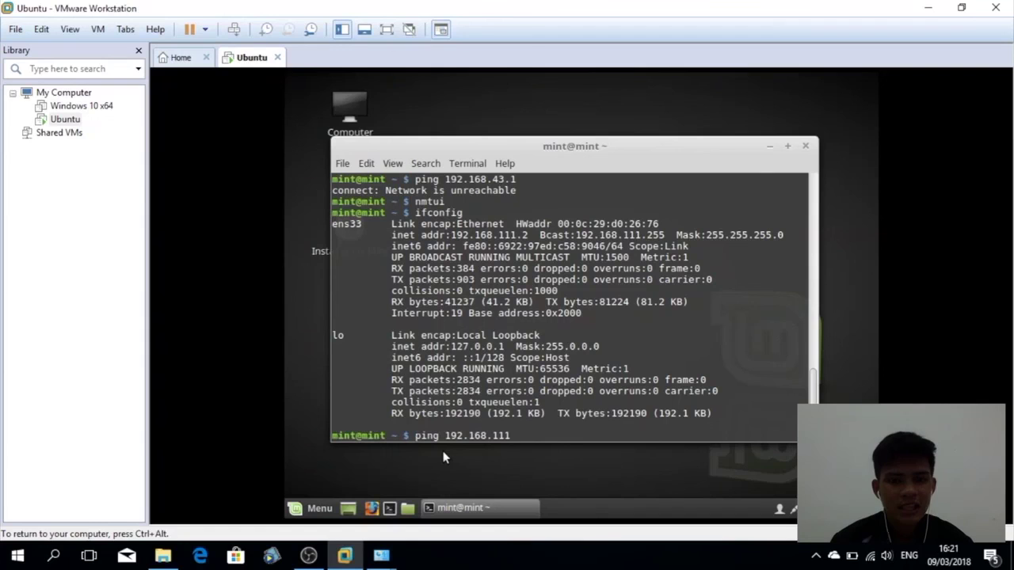
type(".1")
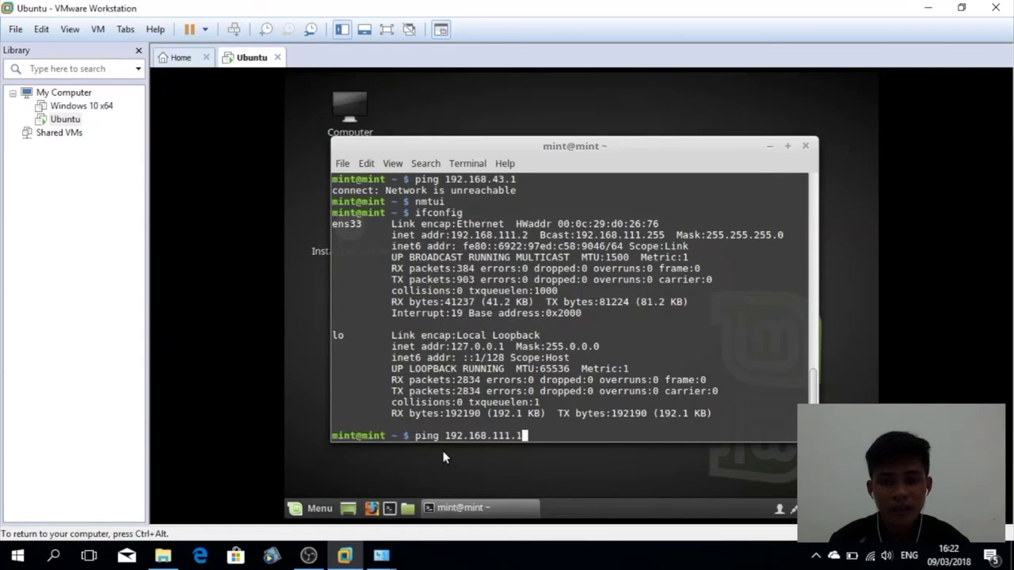
key("Return")
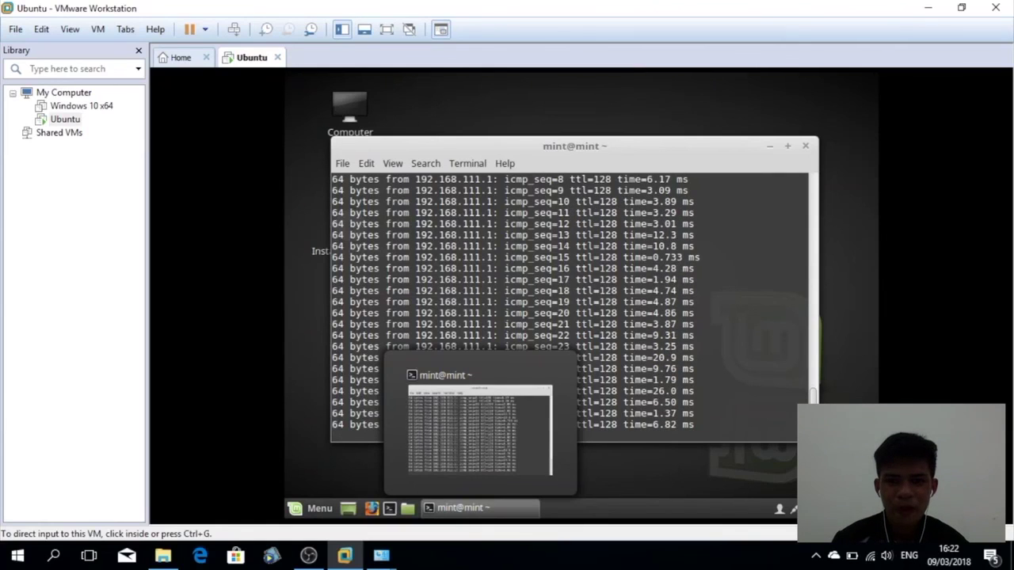
left_click(575, 317)
key("Return")
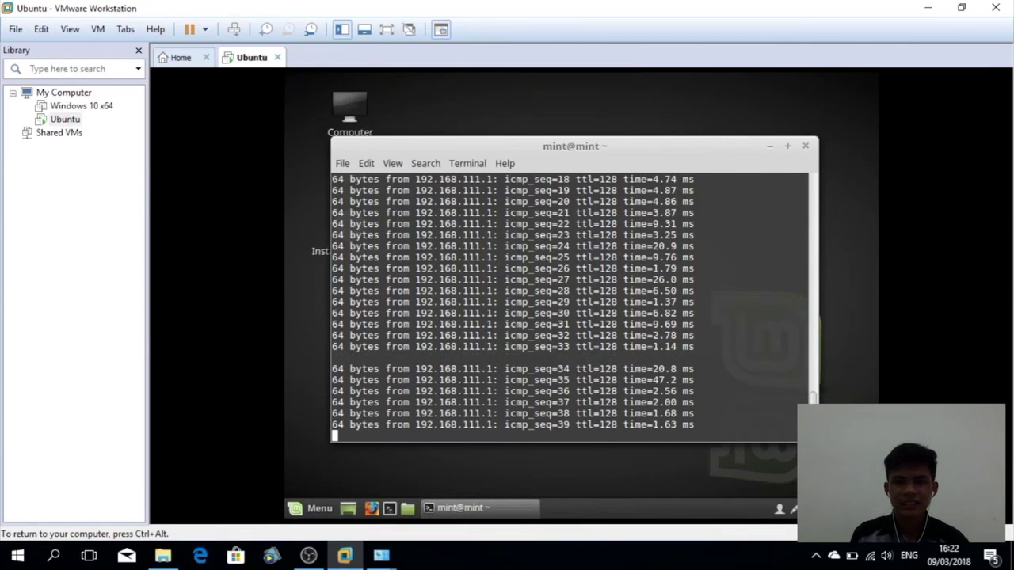
type("sip")
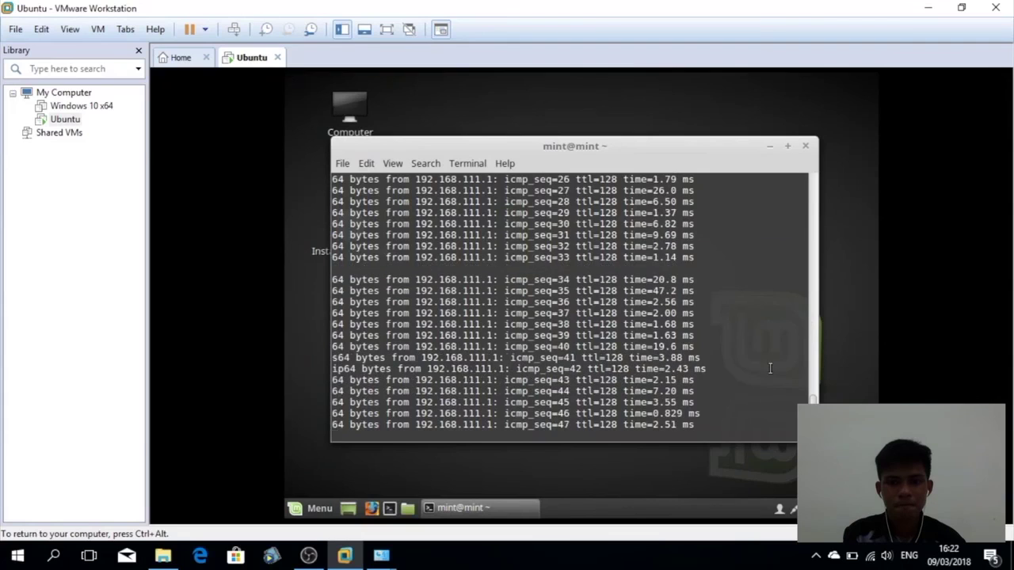